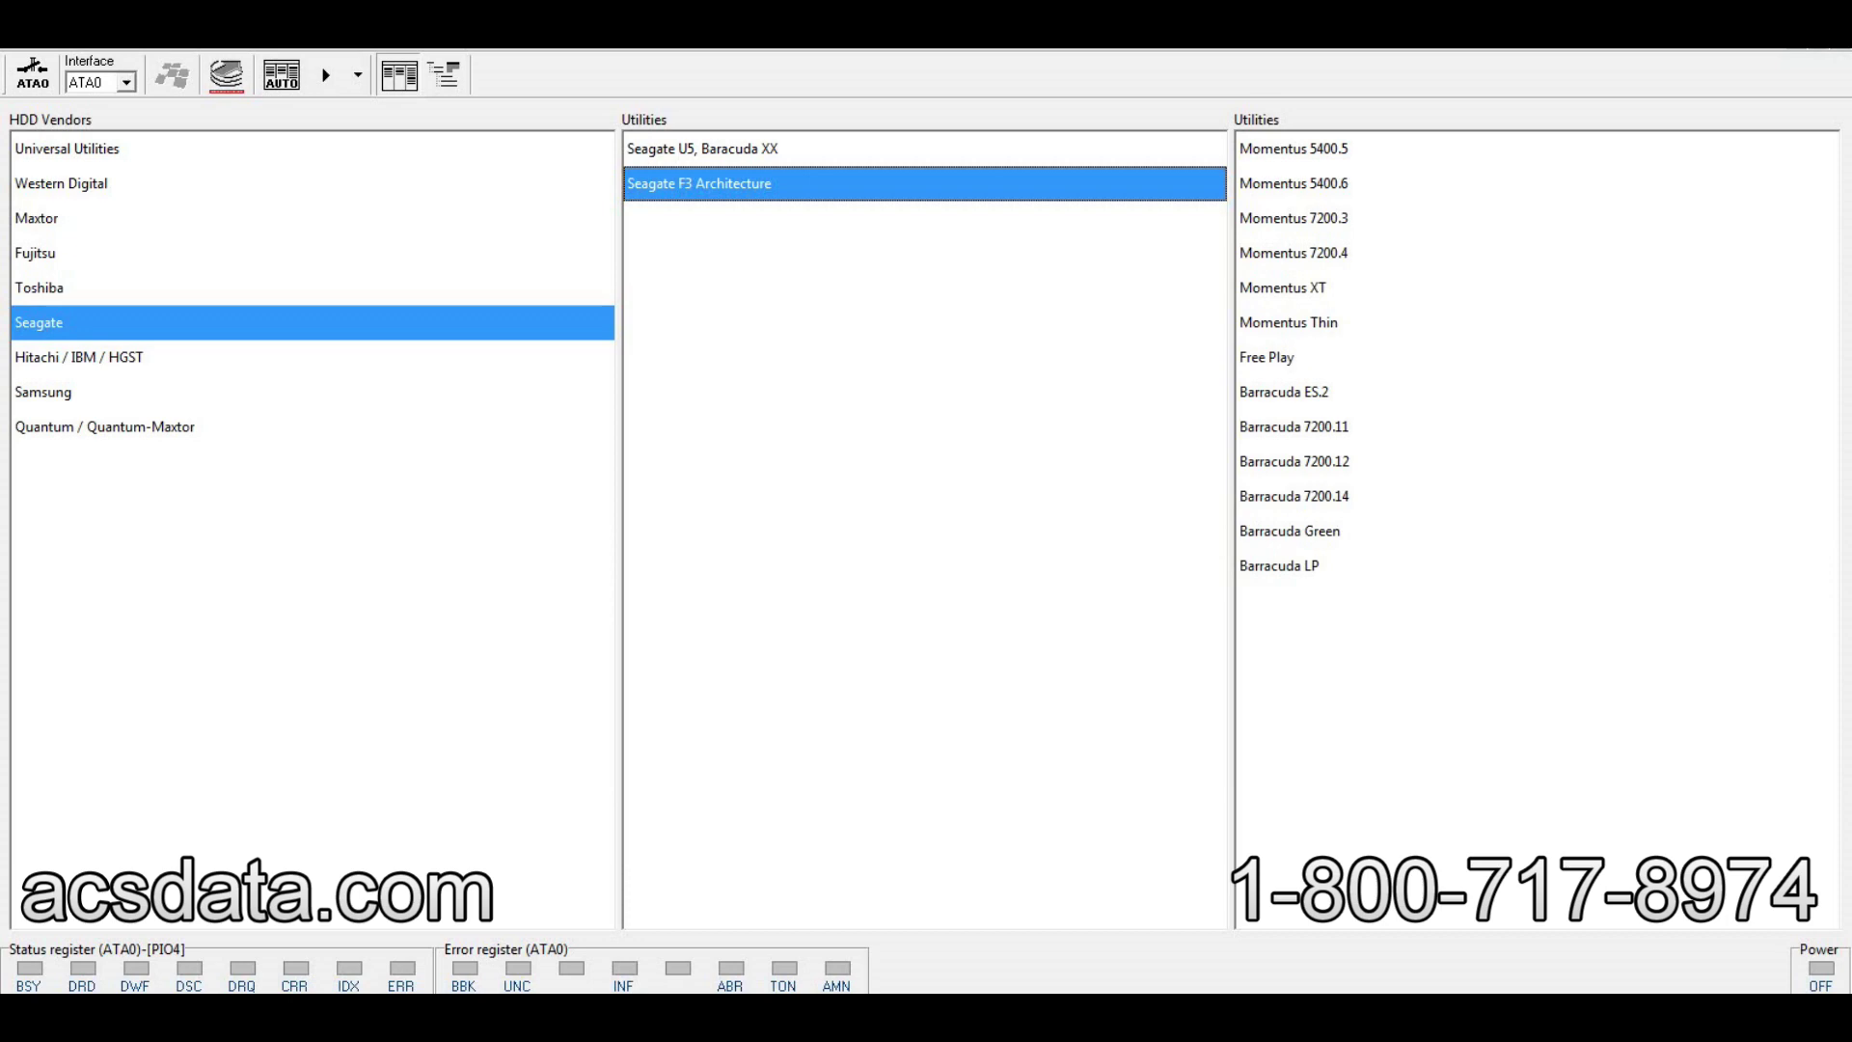
Power on the drive on ATA0 and try to start the Seagate F3 Architecture utility
{"action": "left_click", "coordinate": [32, 74]}
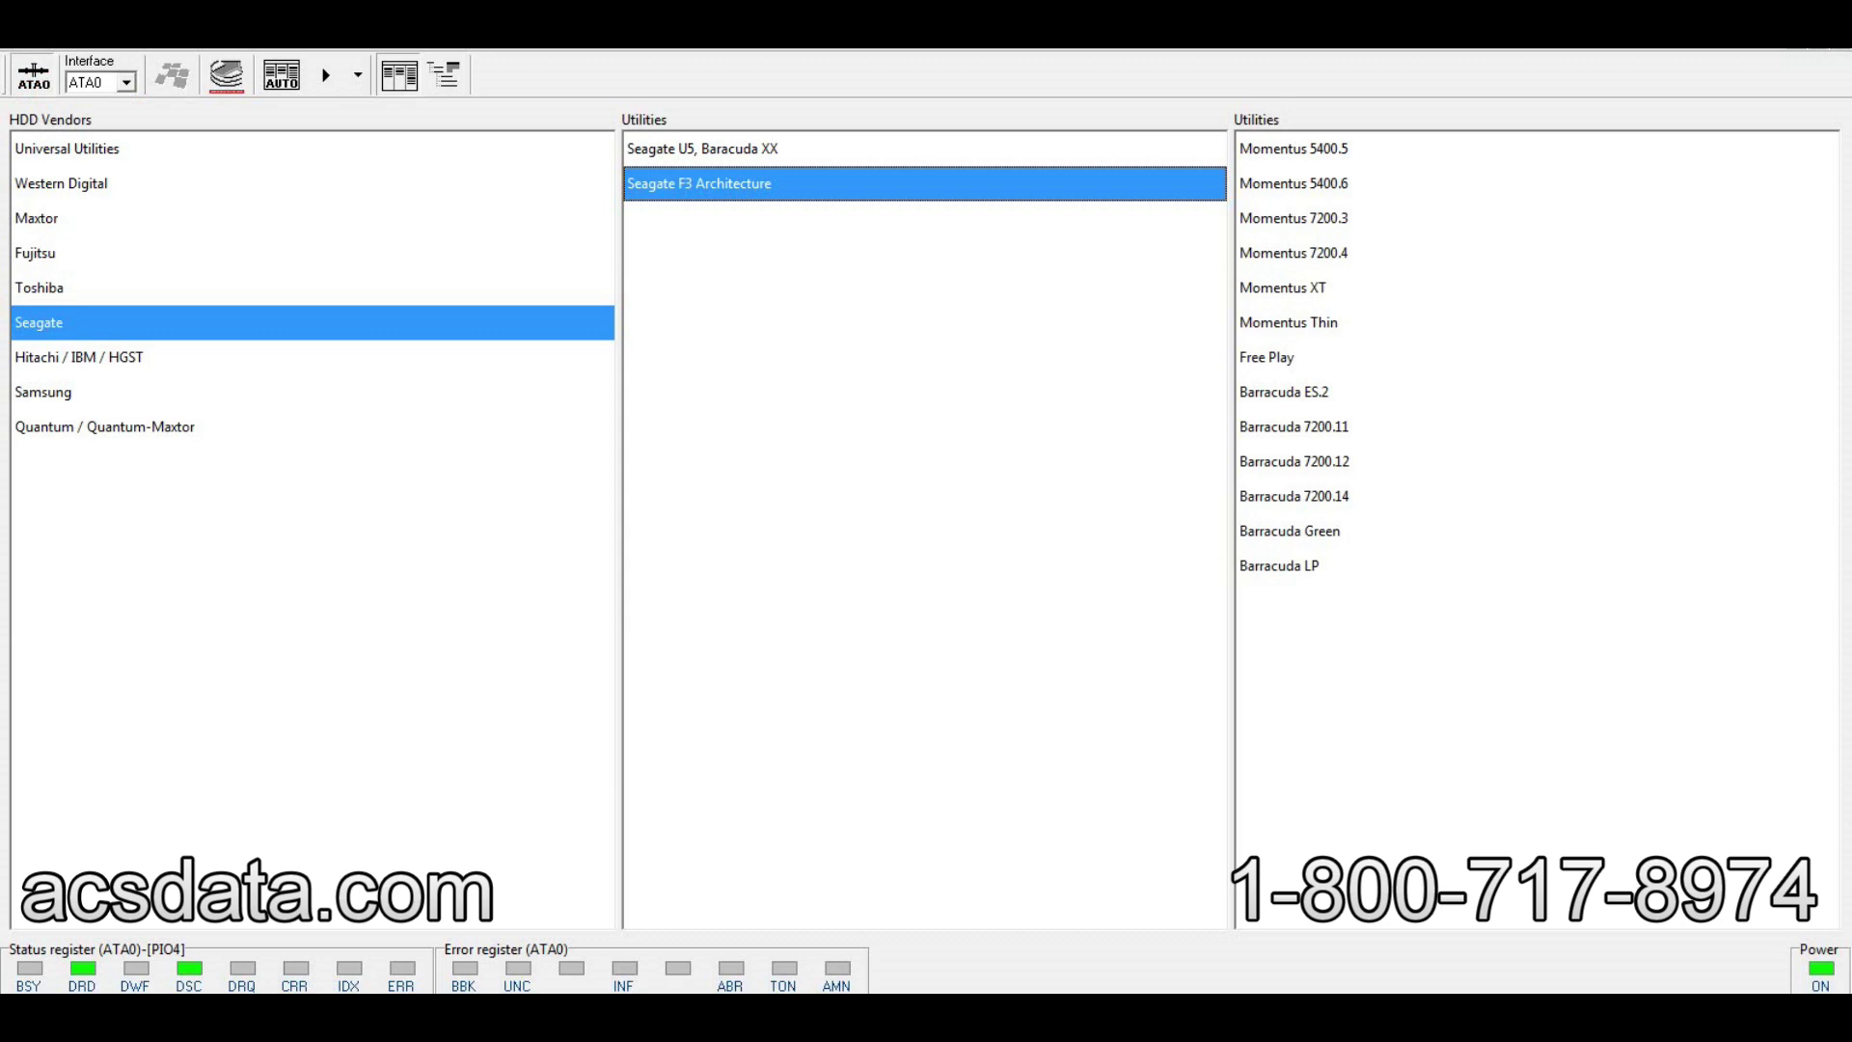
{"action": "key", "text": "Return"}
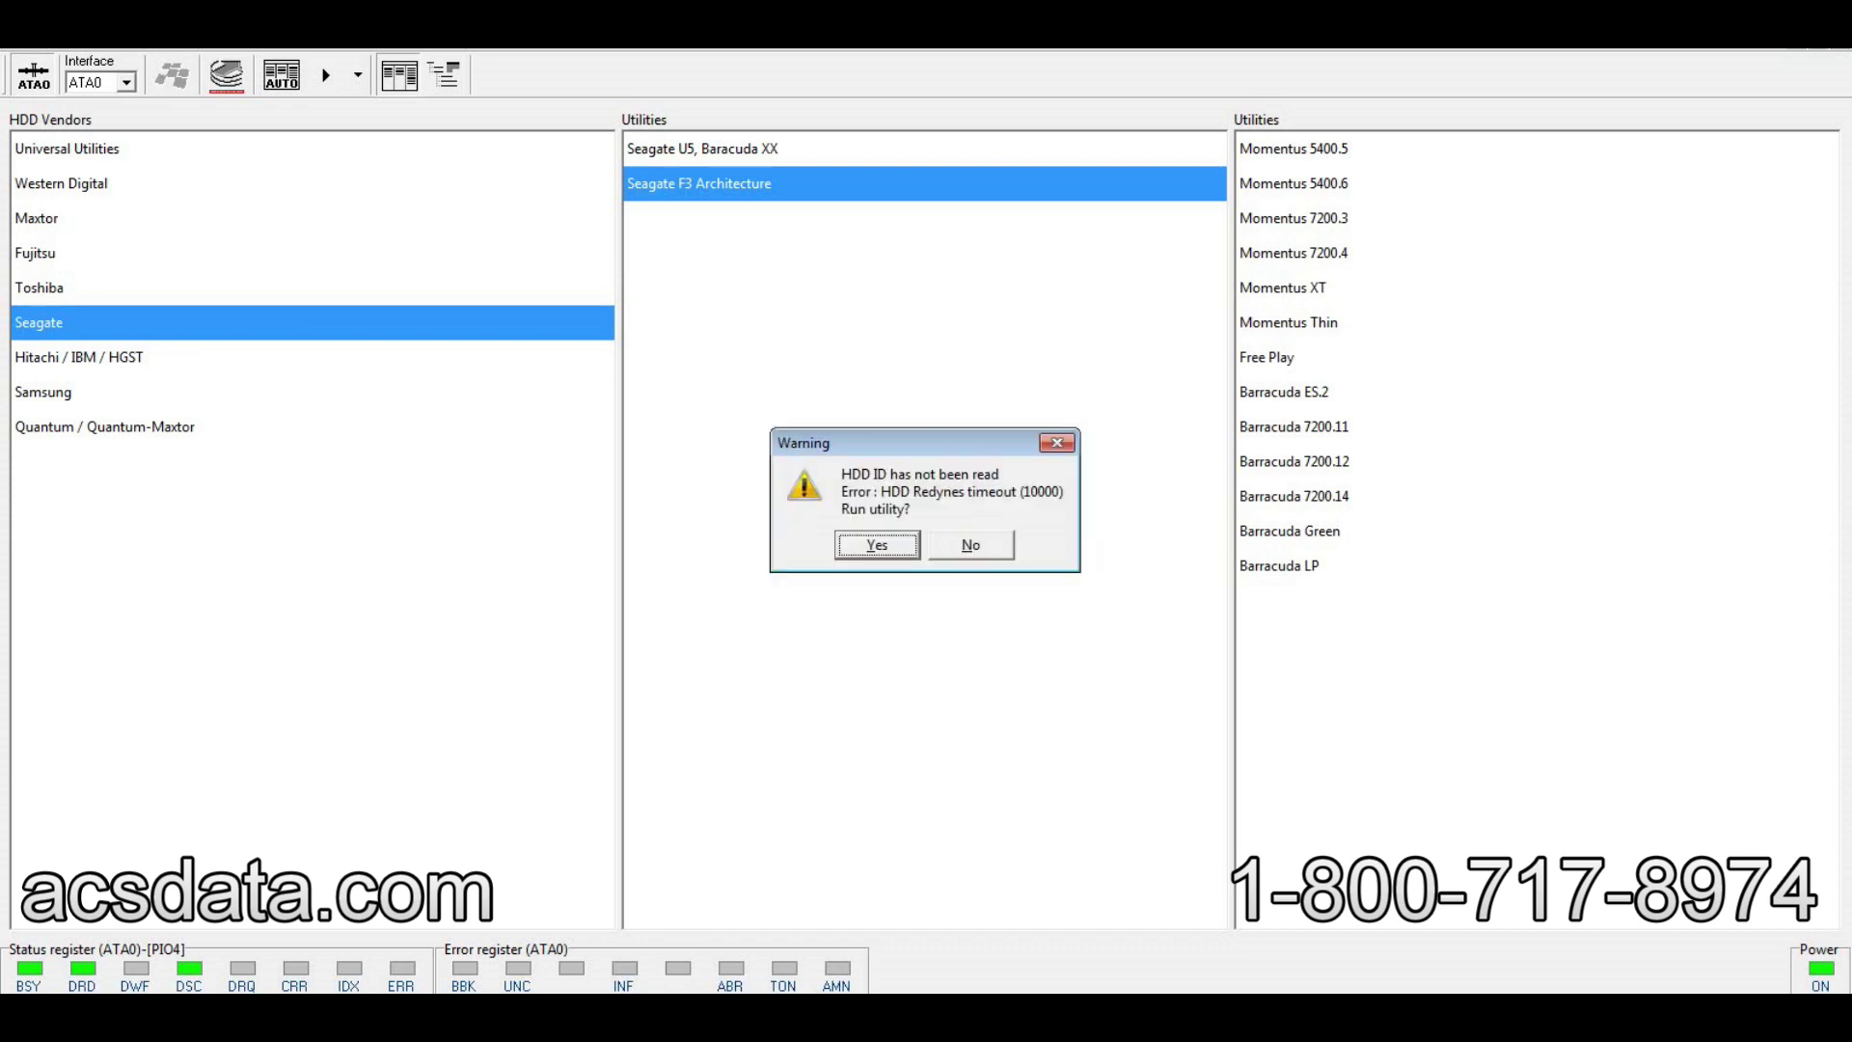
{"action": "key", "text": "Return"}
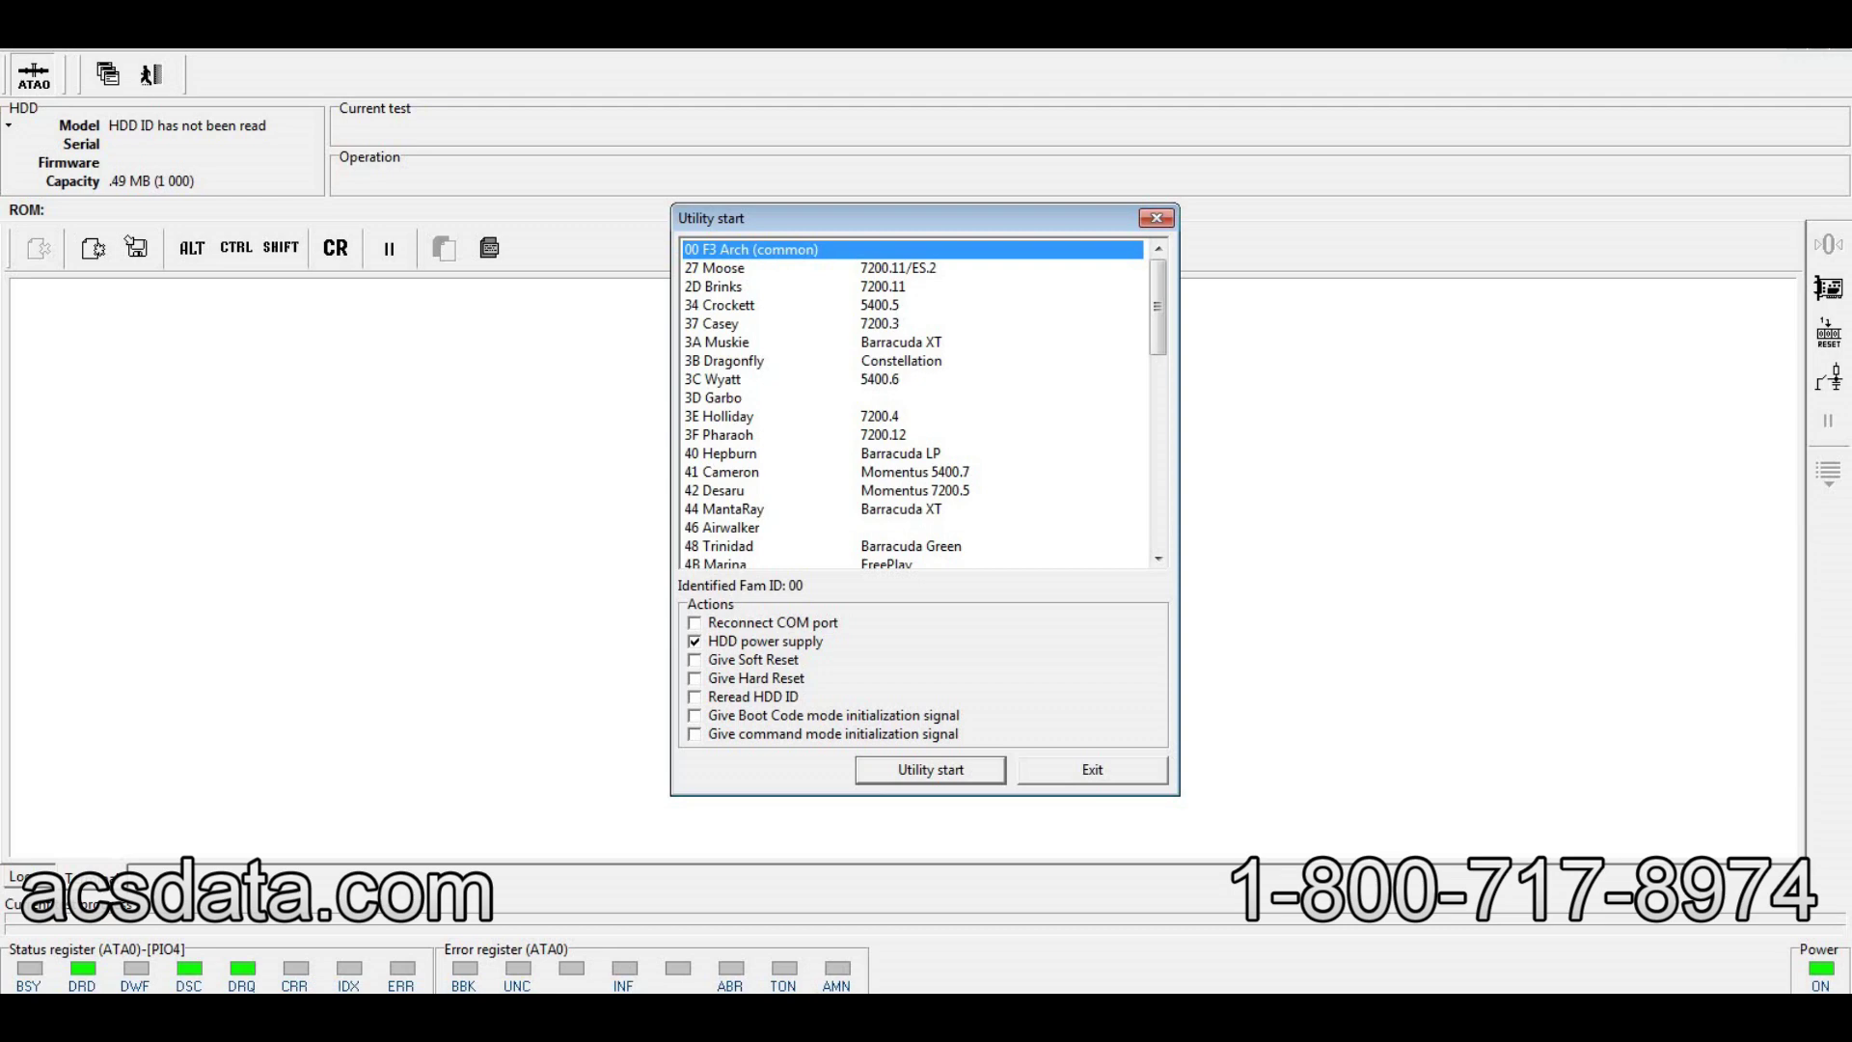
{"action": "key", "text": "Escape"}
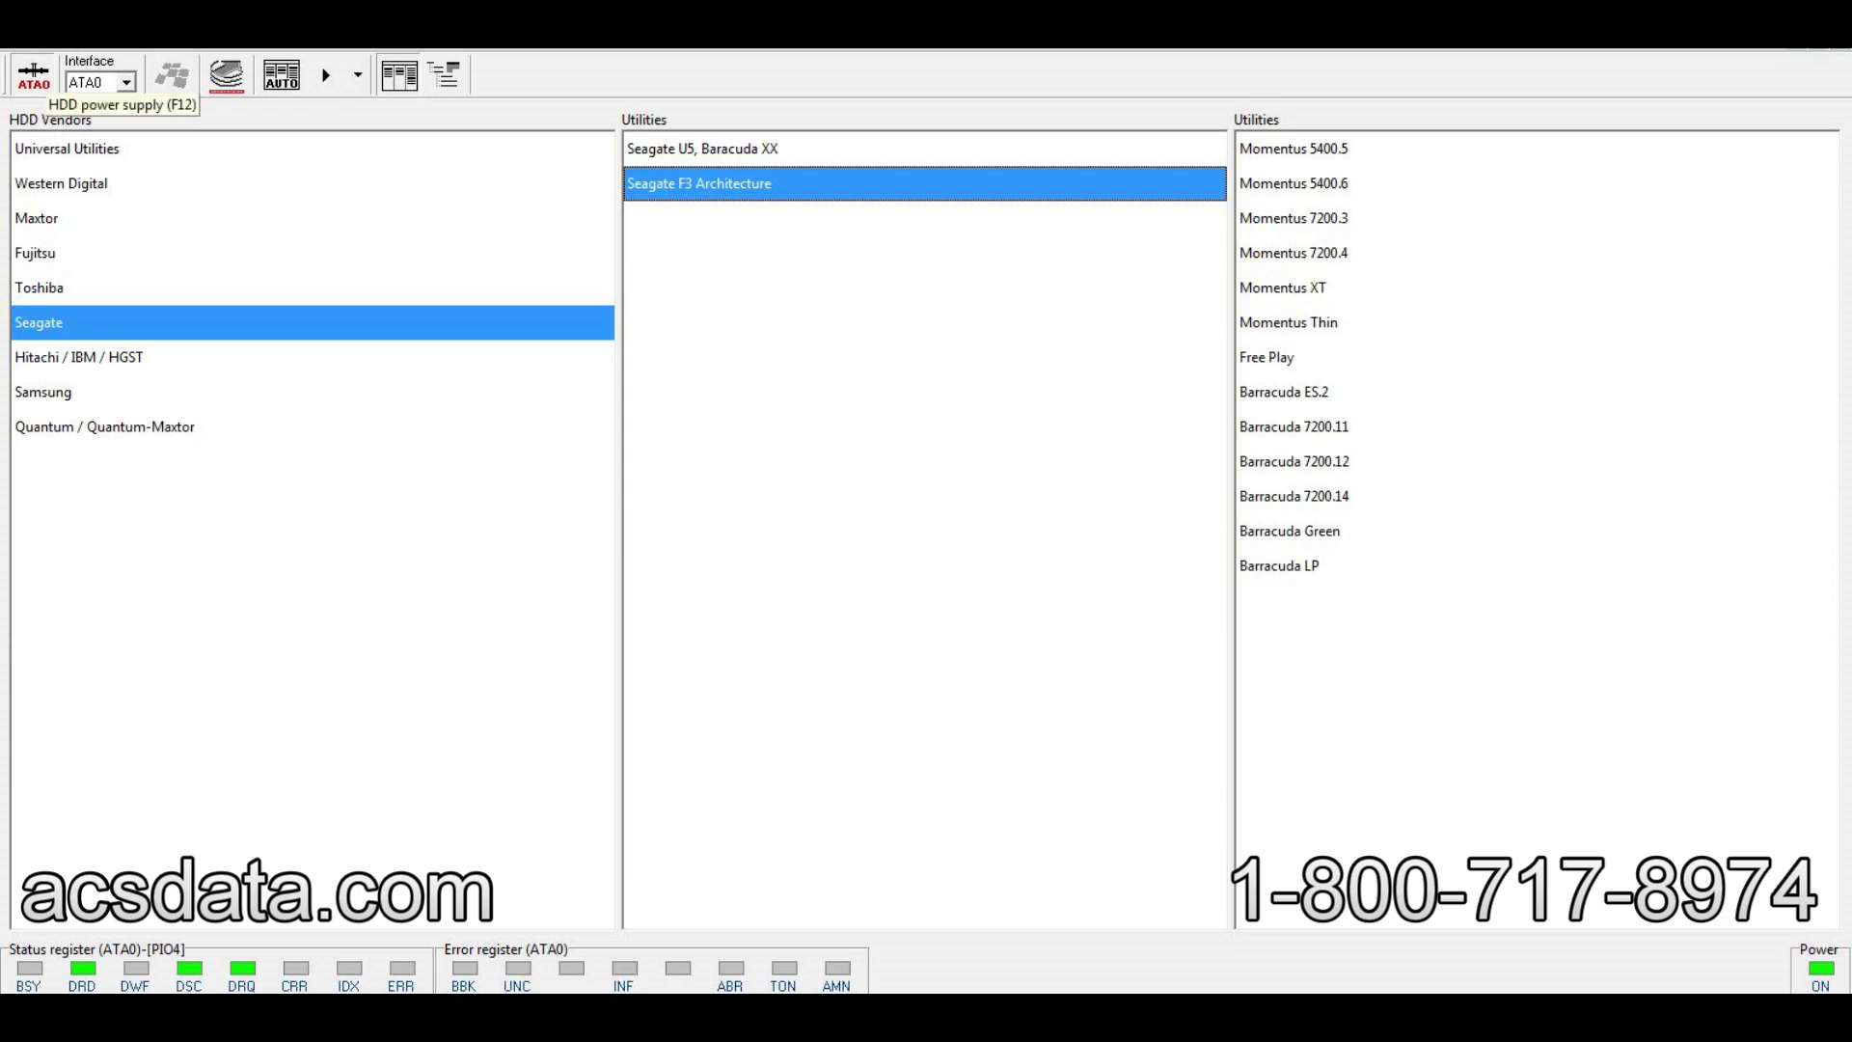
Power-cycle the drive and try to initialize the Seagate F3 Architecture utility for the 3F Pharaoh family with its default settings
{"action": "left_click", "coordinate": [34, 73]}
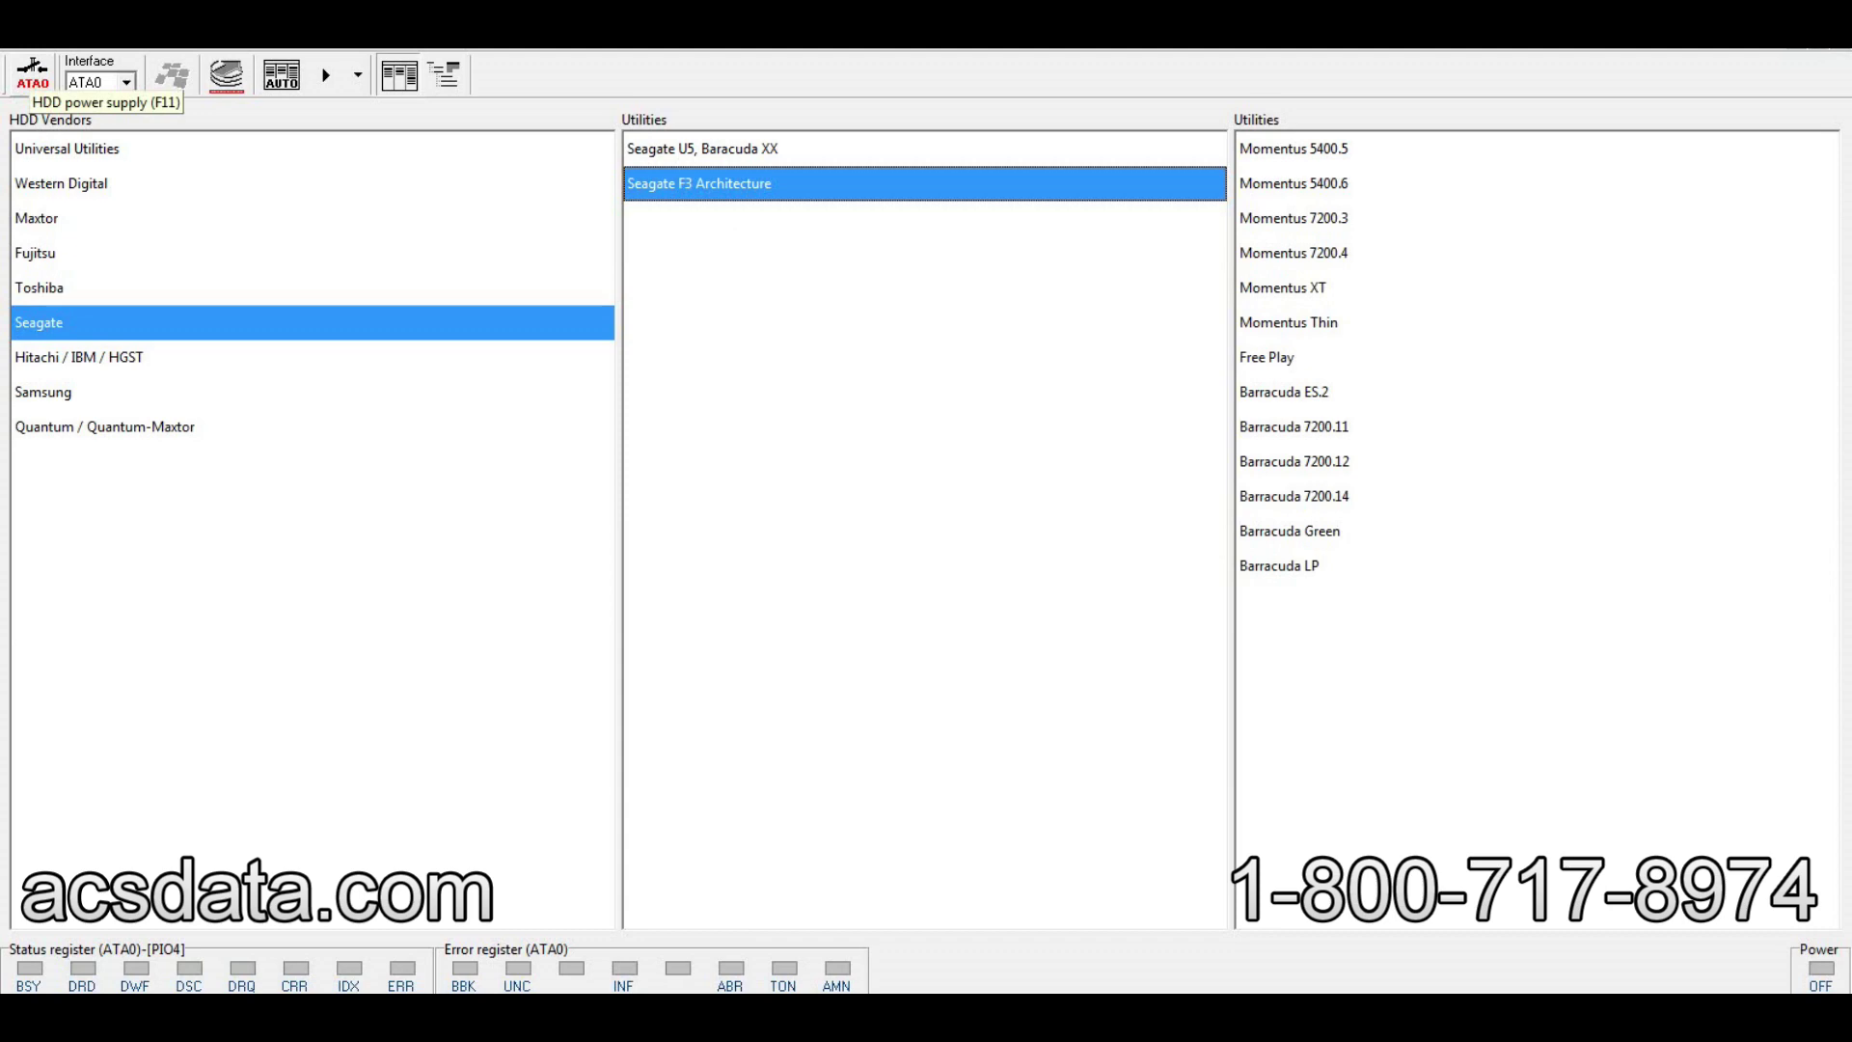
{"action": "left_click", "coordinate": [34, 73]}
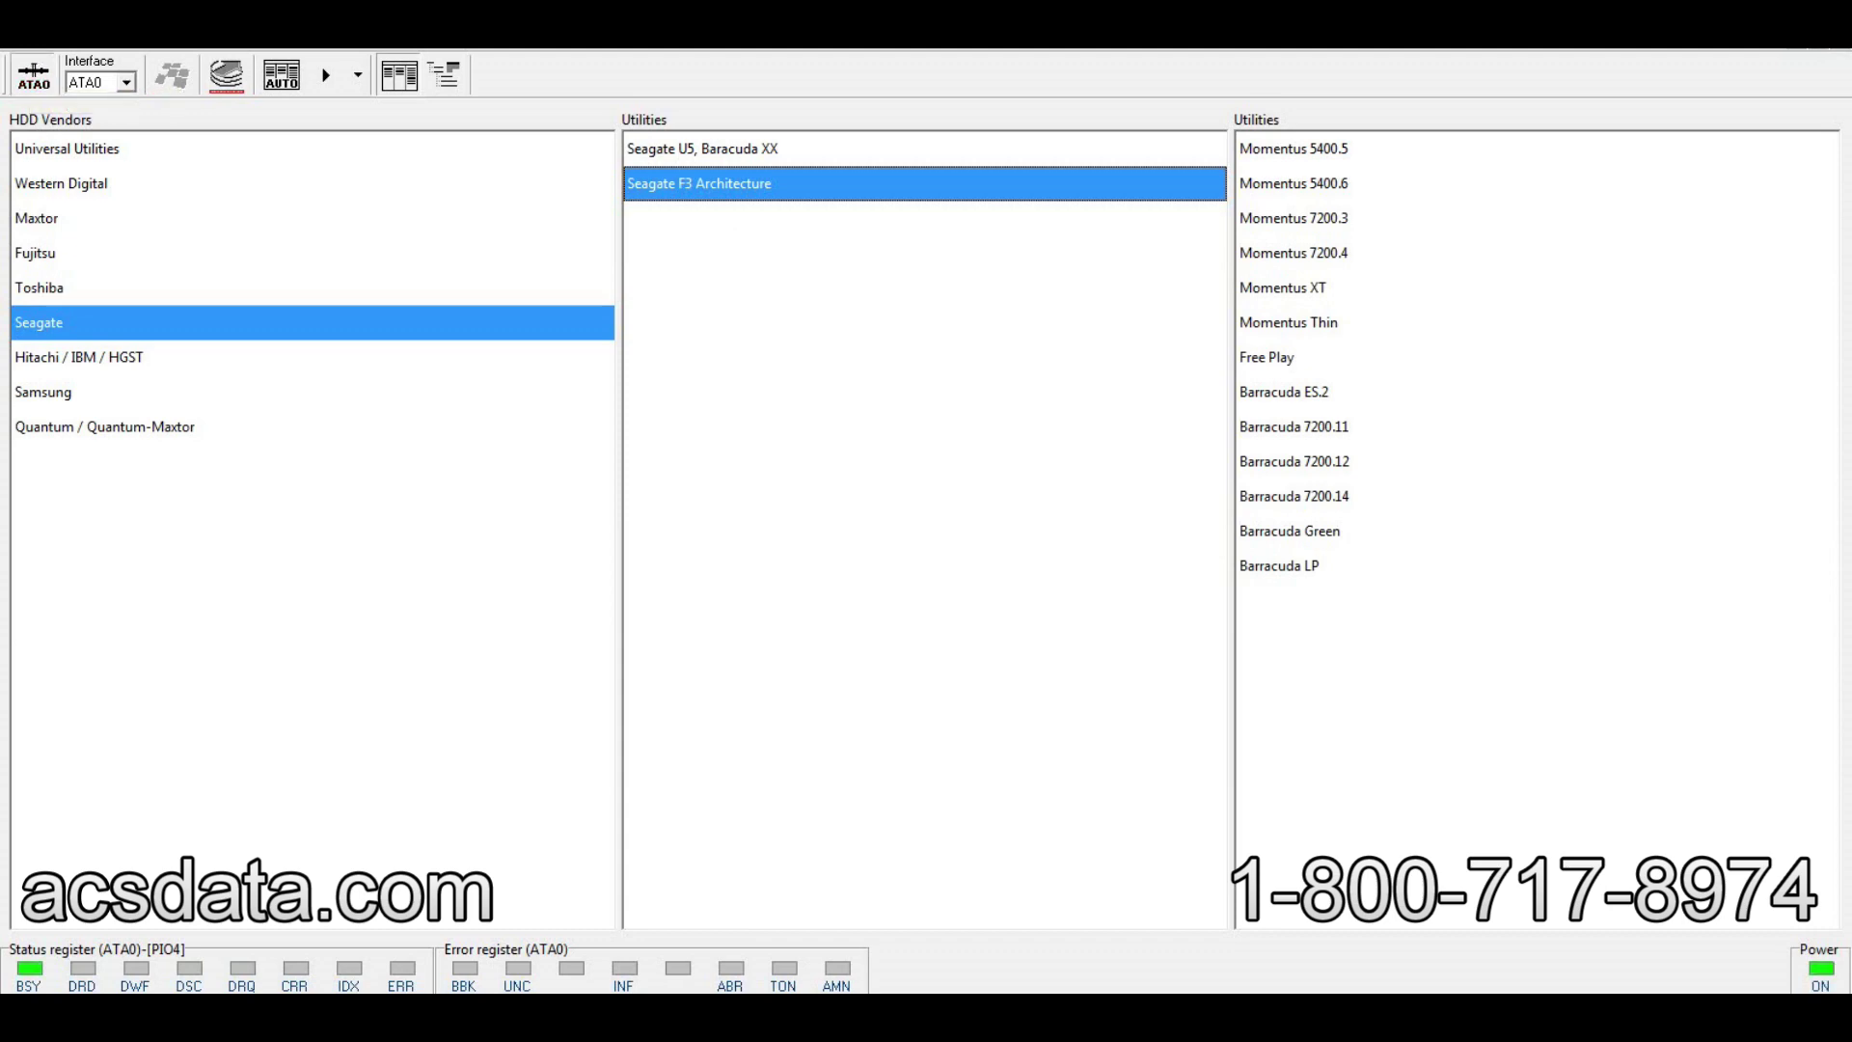
{"action": "key", "text": "Return"}
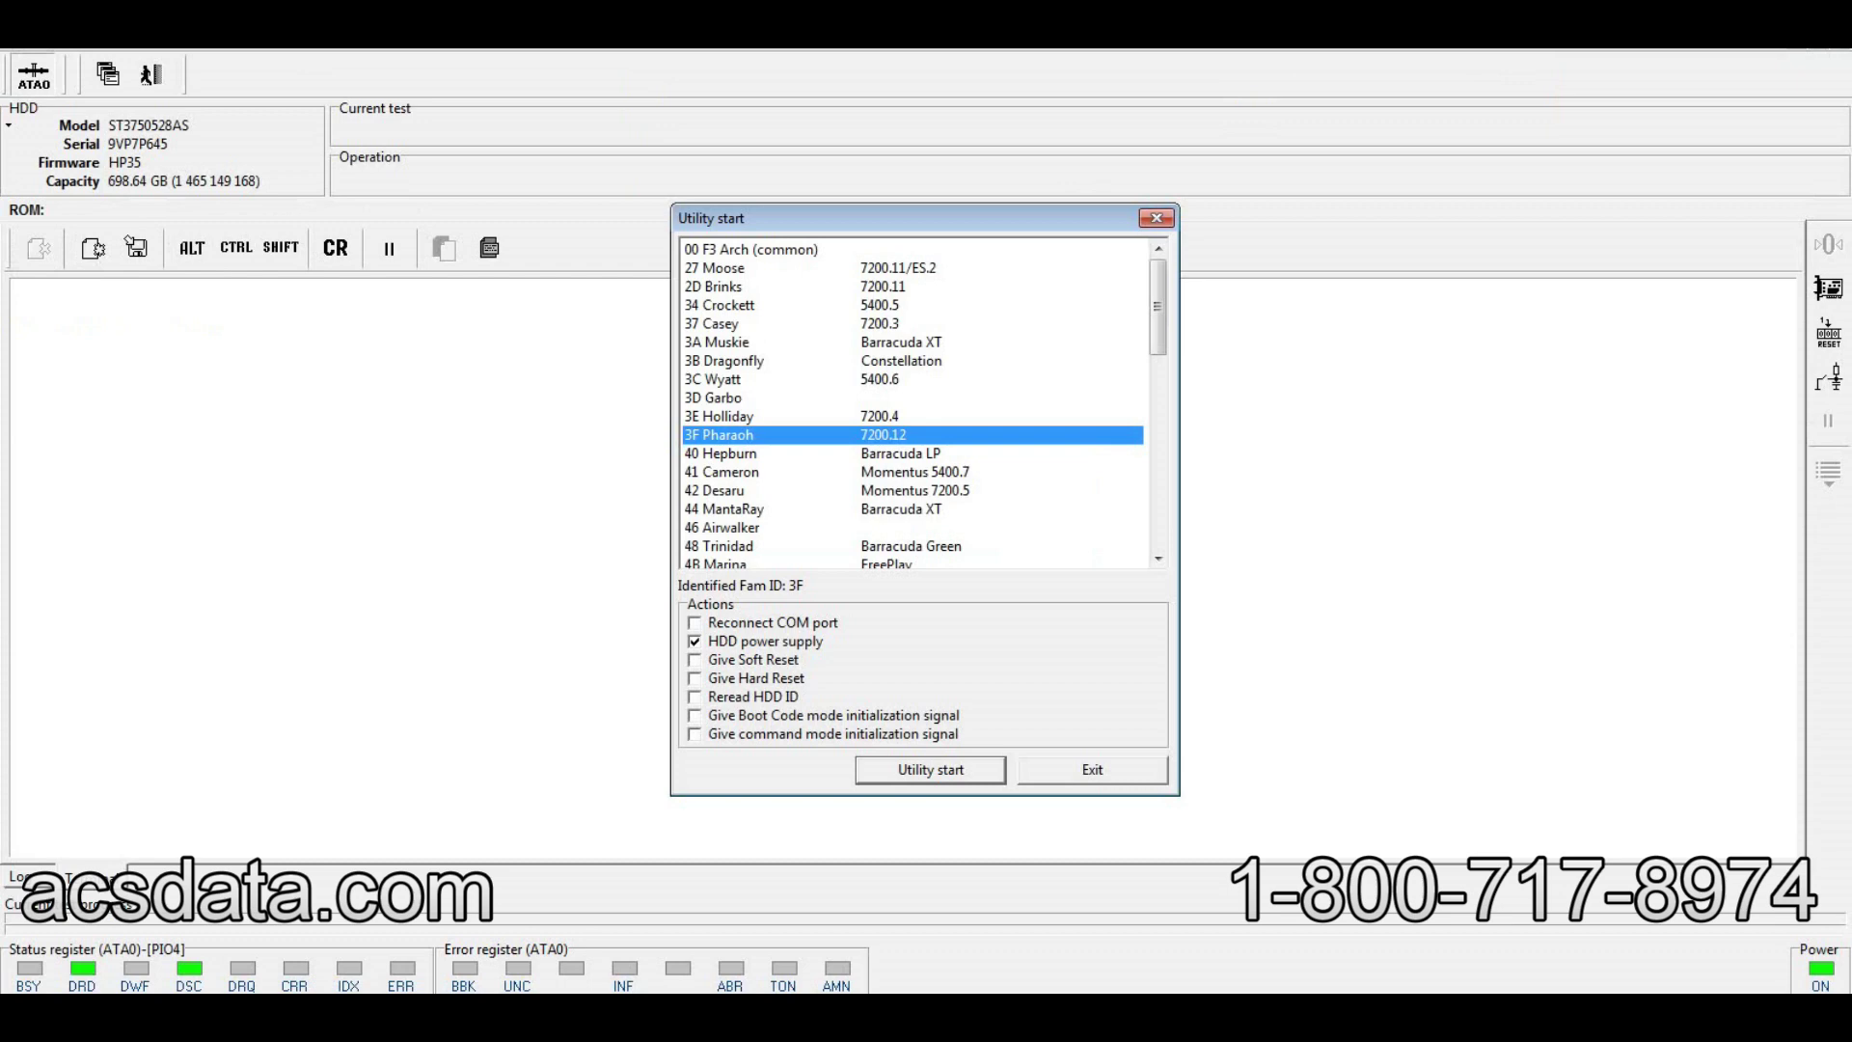
{"action": "key", "text": "Return"}
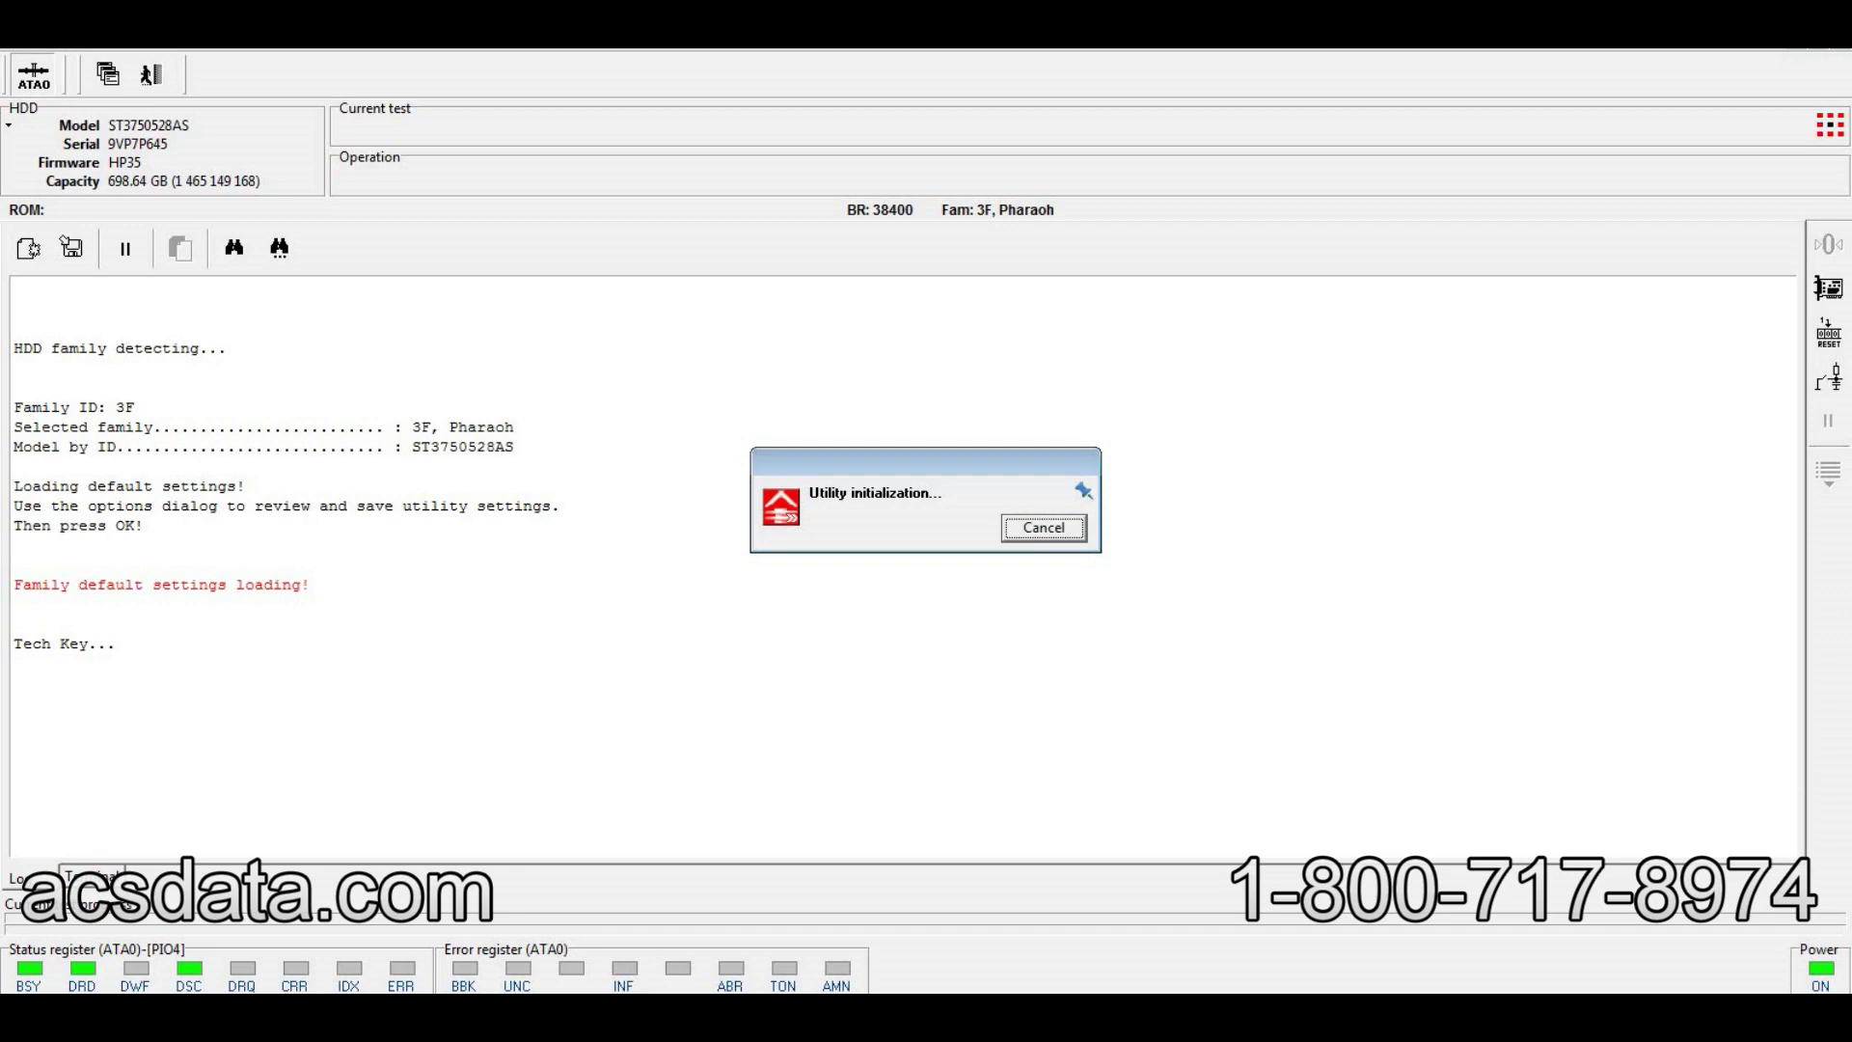
{"action": "key", "text": "Return"}
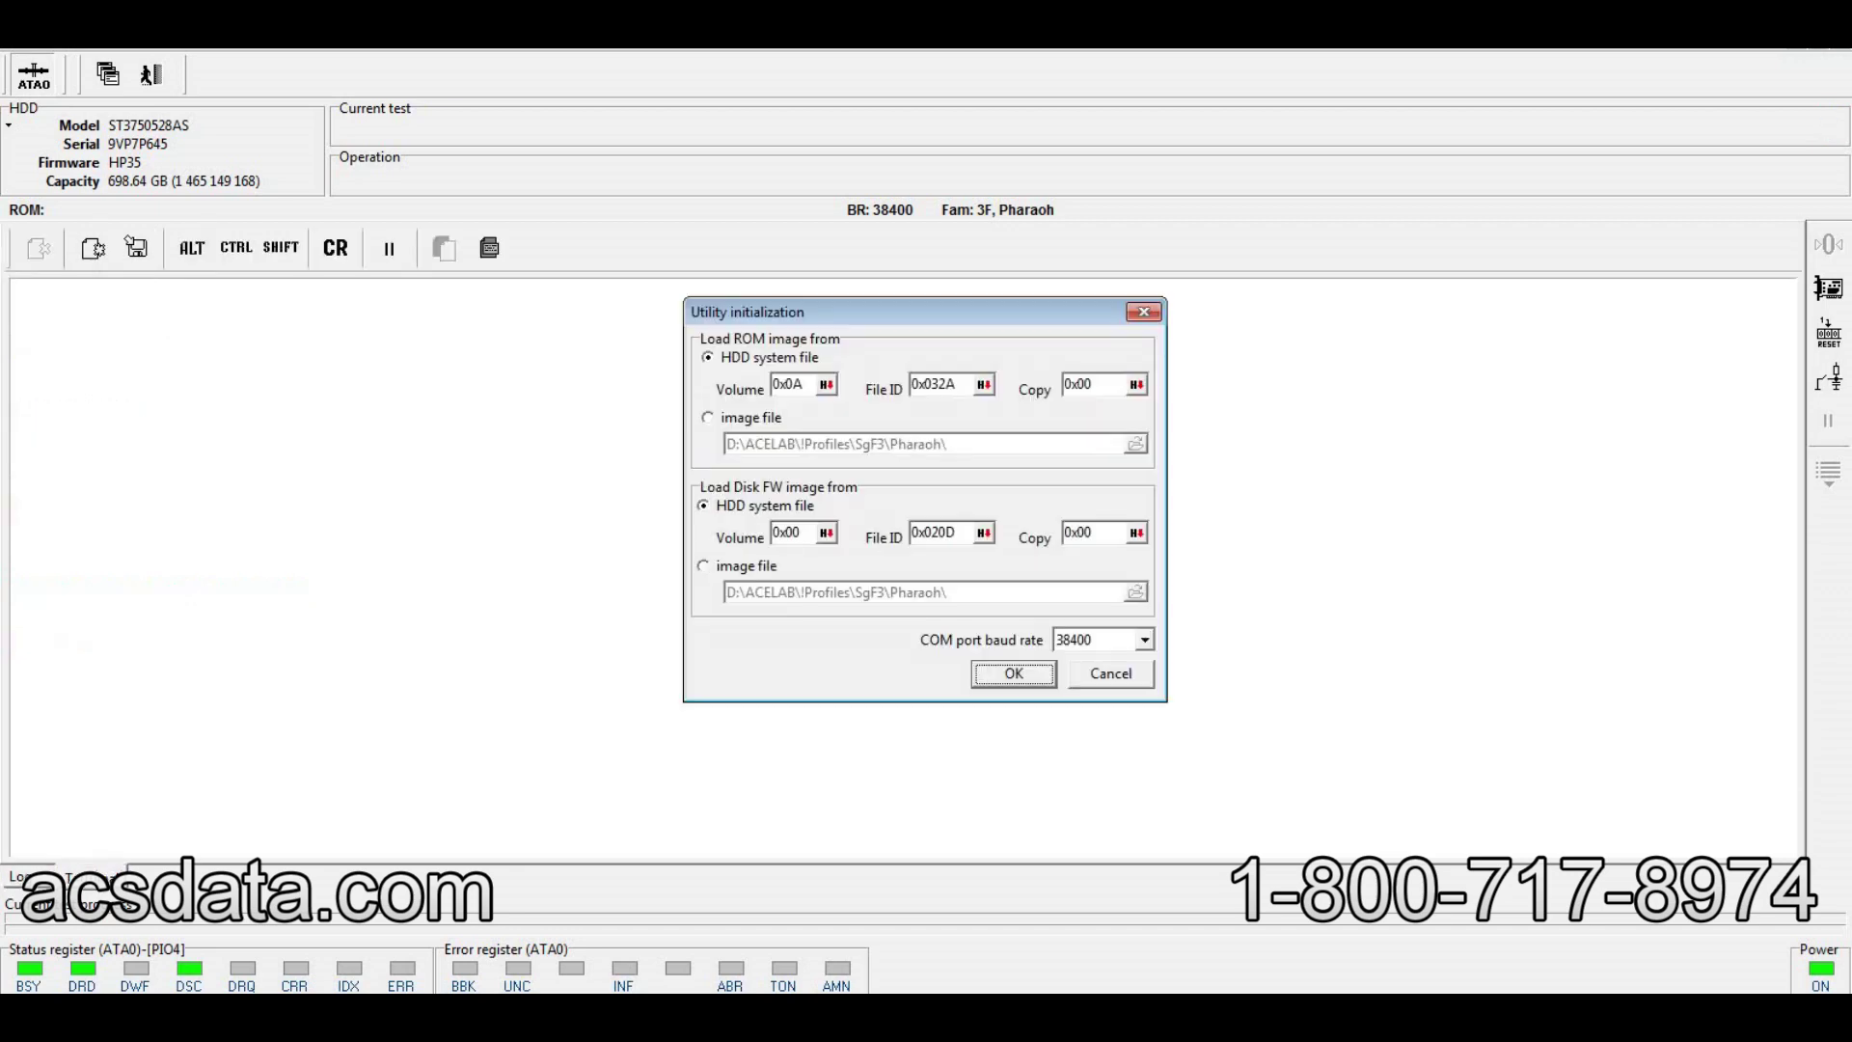
{"action": "key", "text": "Return"}
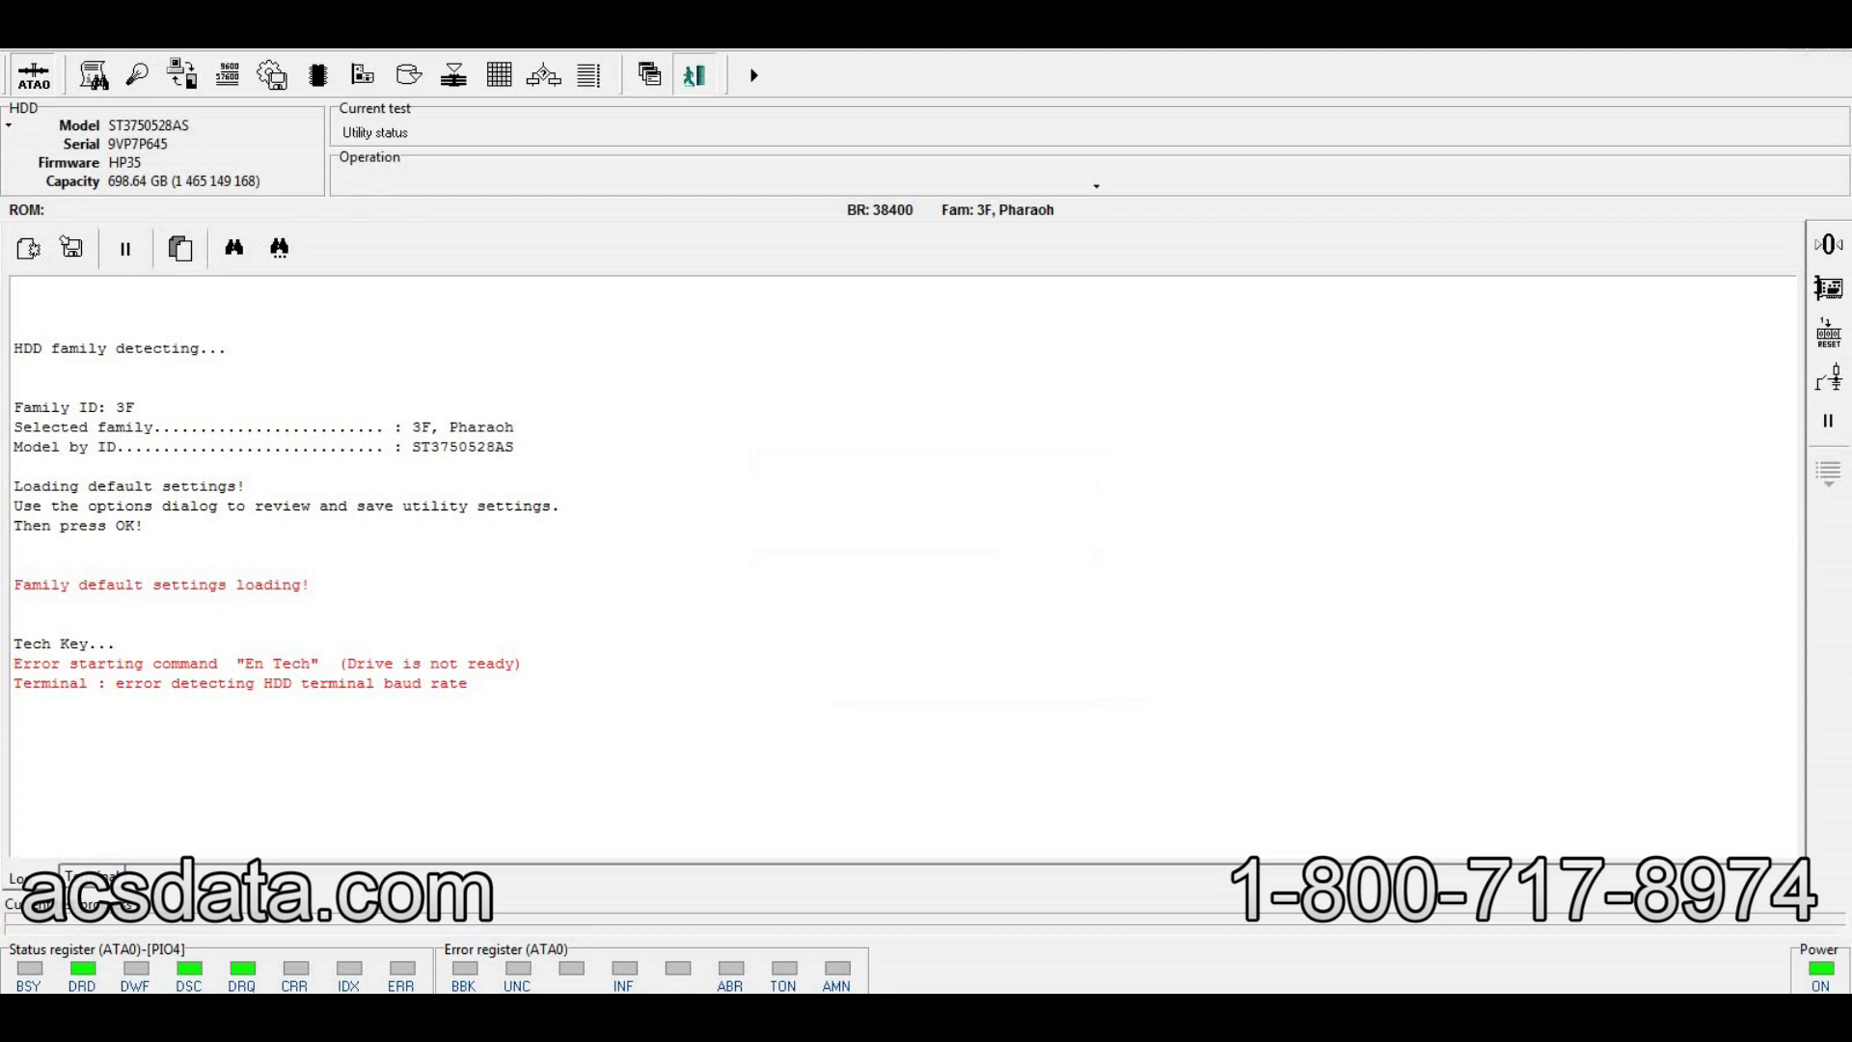
Exit the utility and try to restart Seagate F3 Architecture after sending the drive a soft reset
{"action": "left_click", "coordinate": [693, 74]}
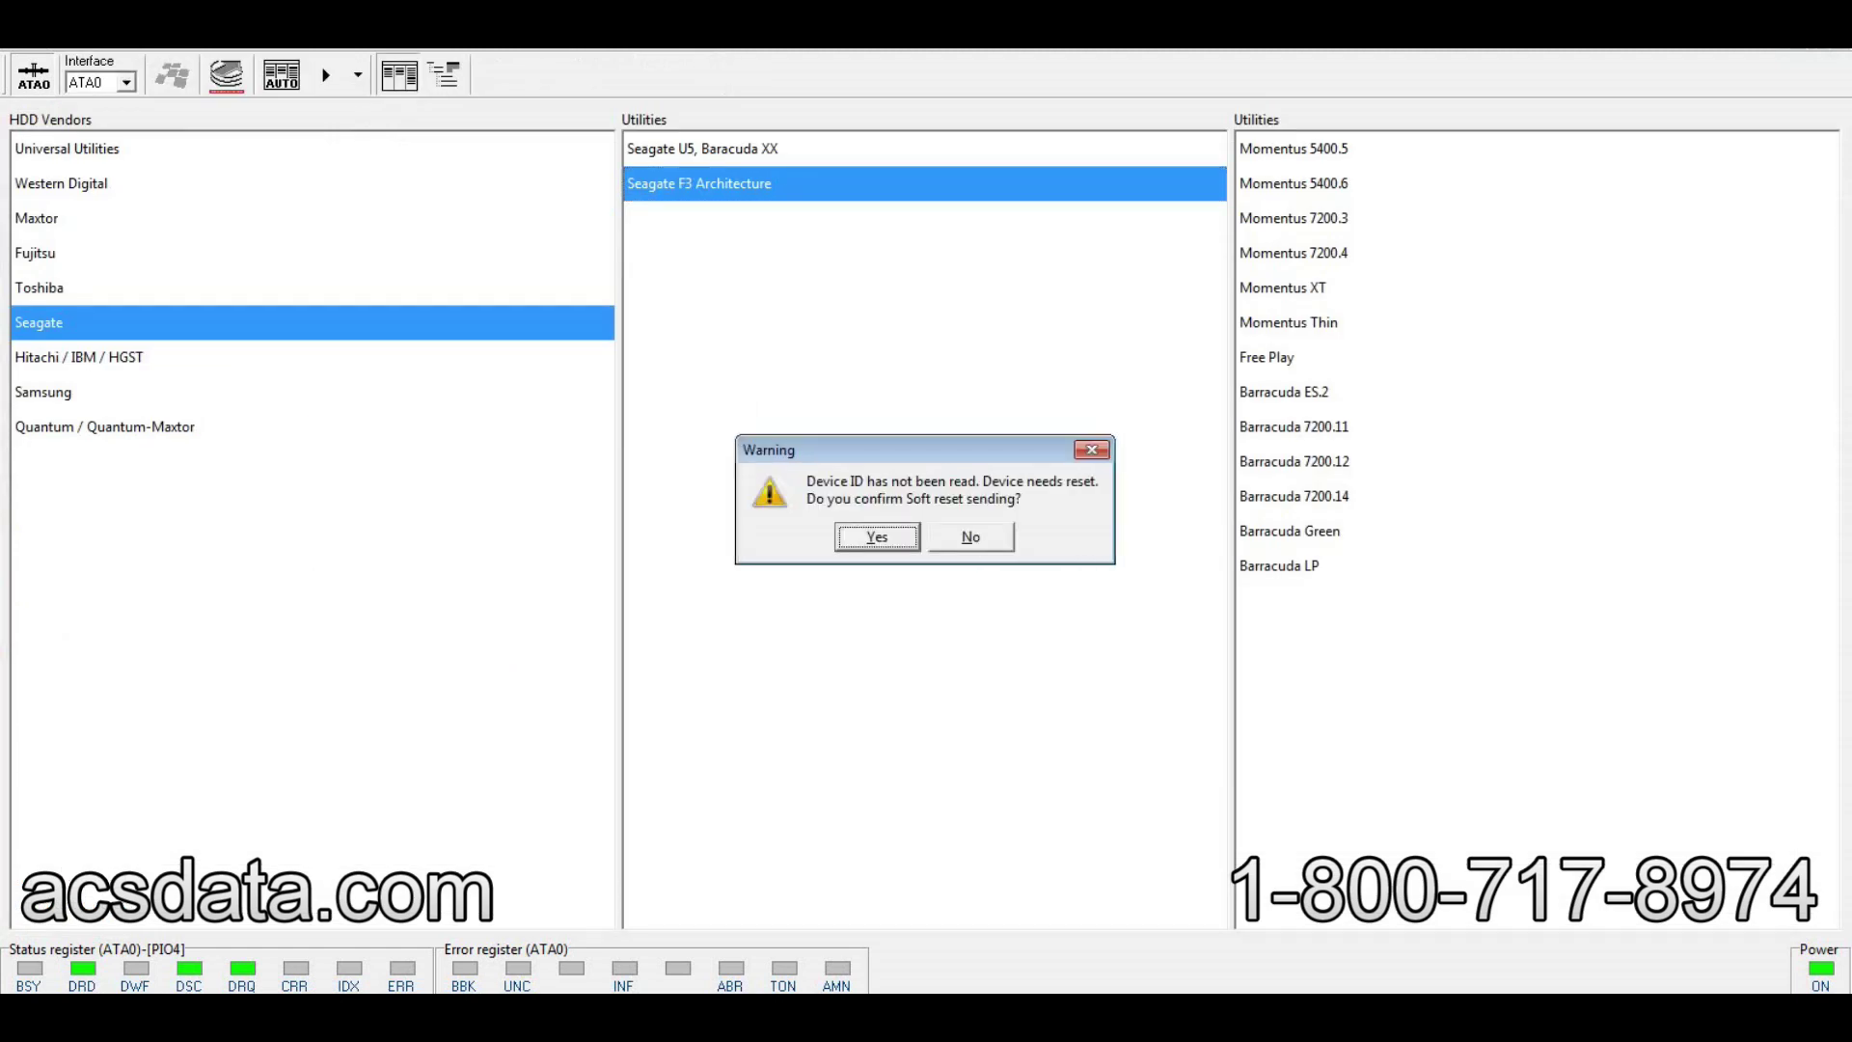
{"action": "key", "text": "Return"}
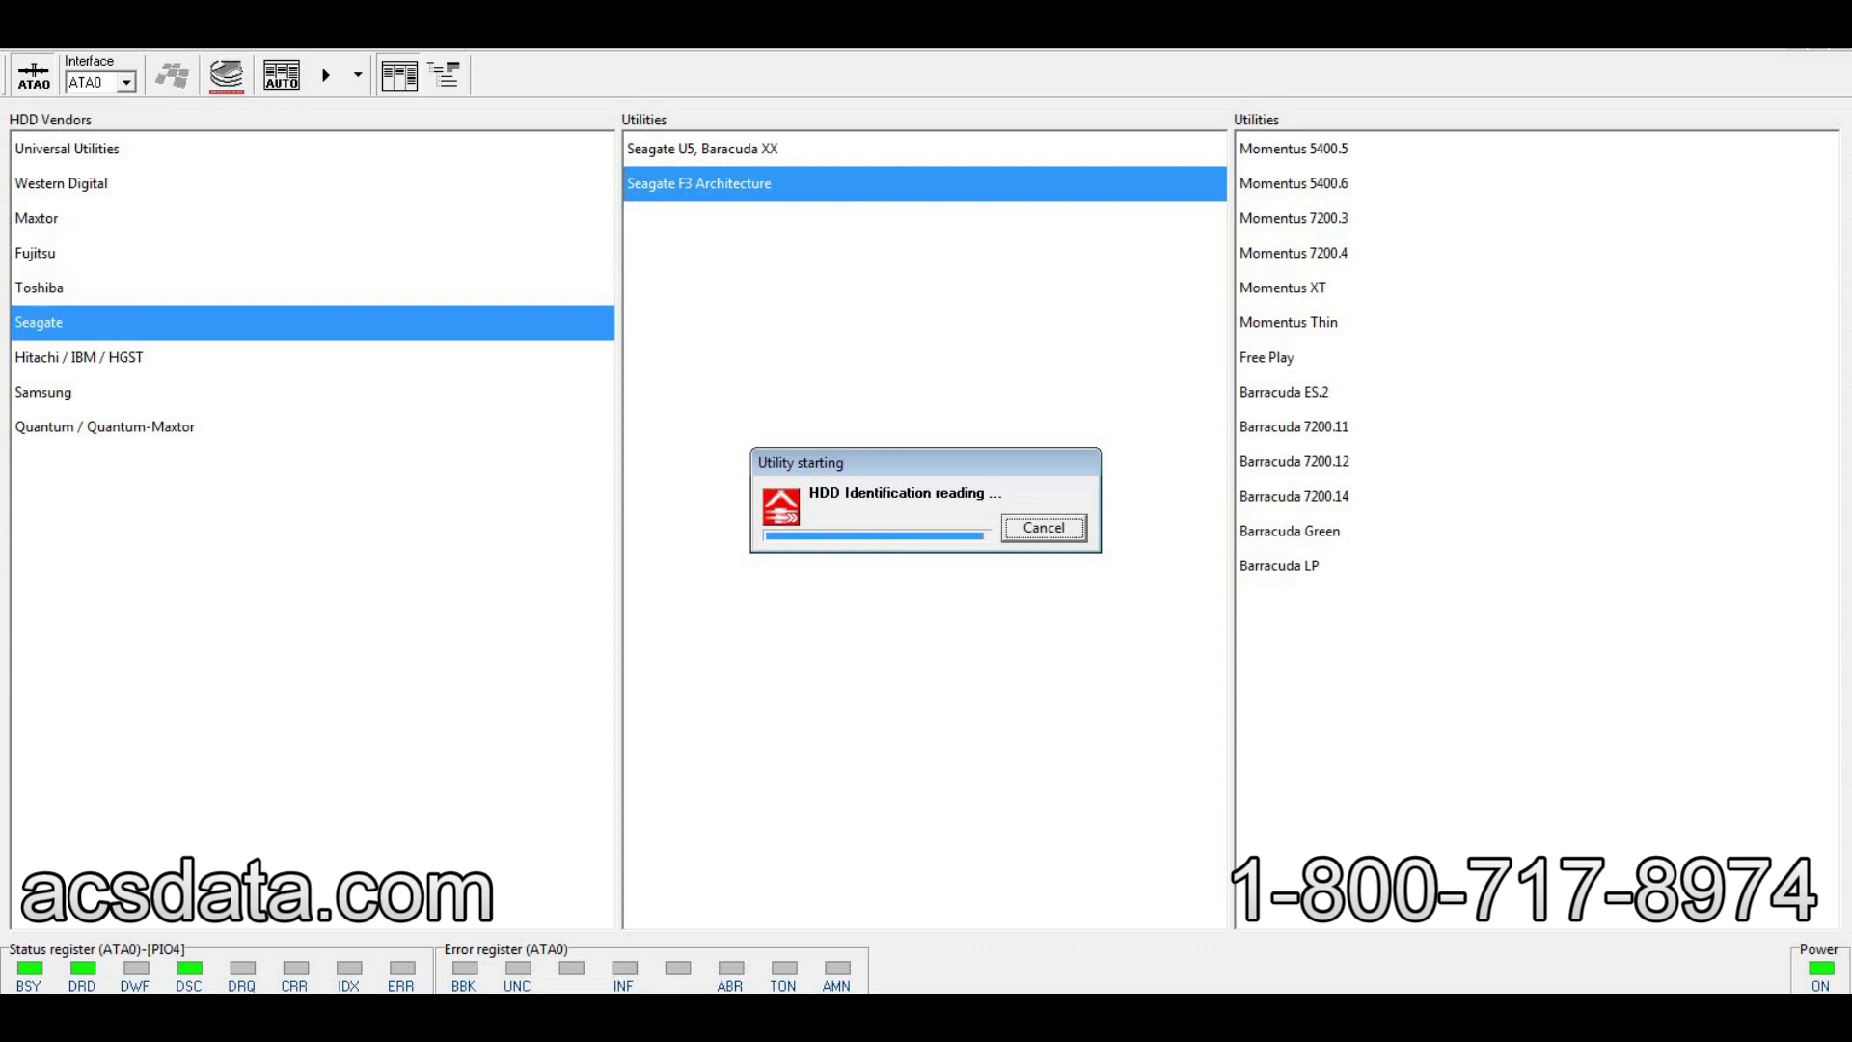
{"action": "key", "text": "Return"}
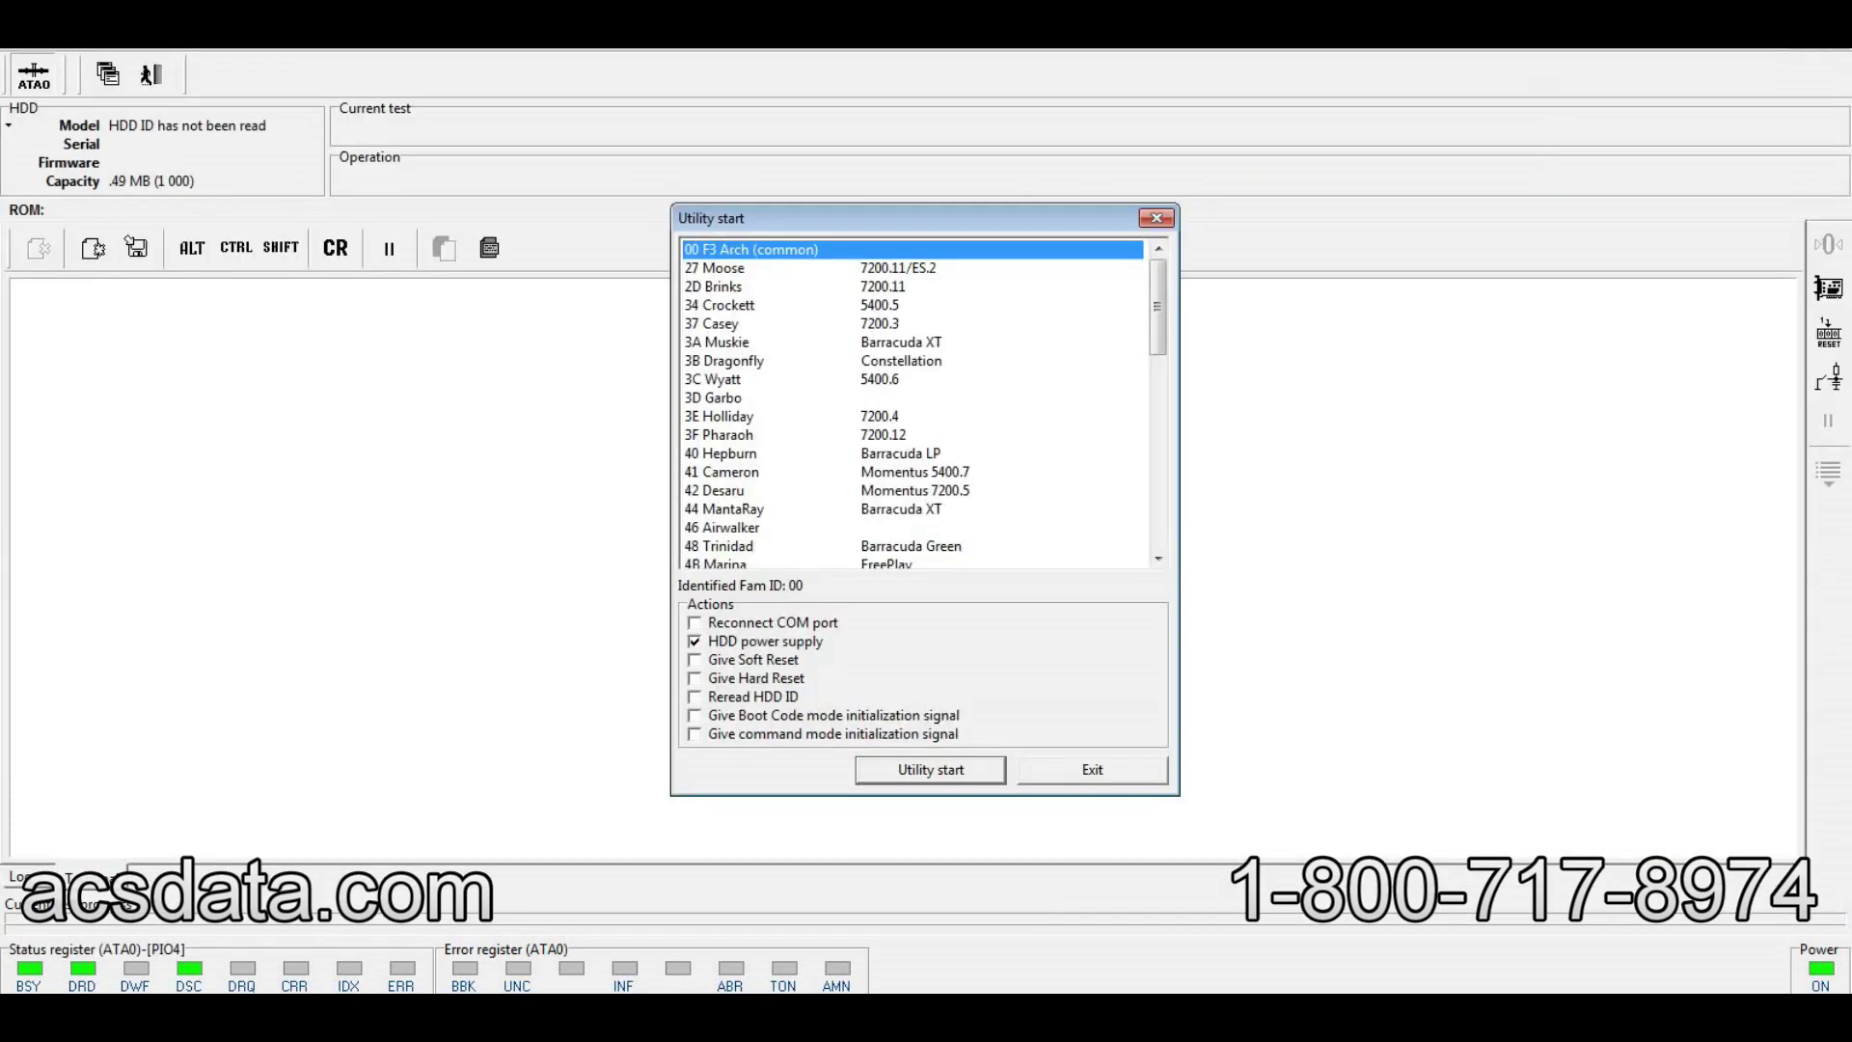
{"action": "left_click", "coordinate": [1092, 769]}
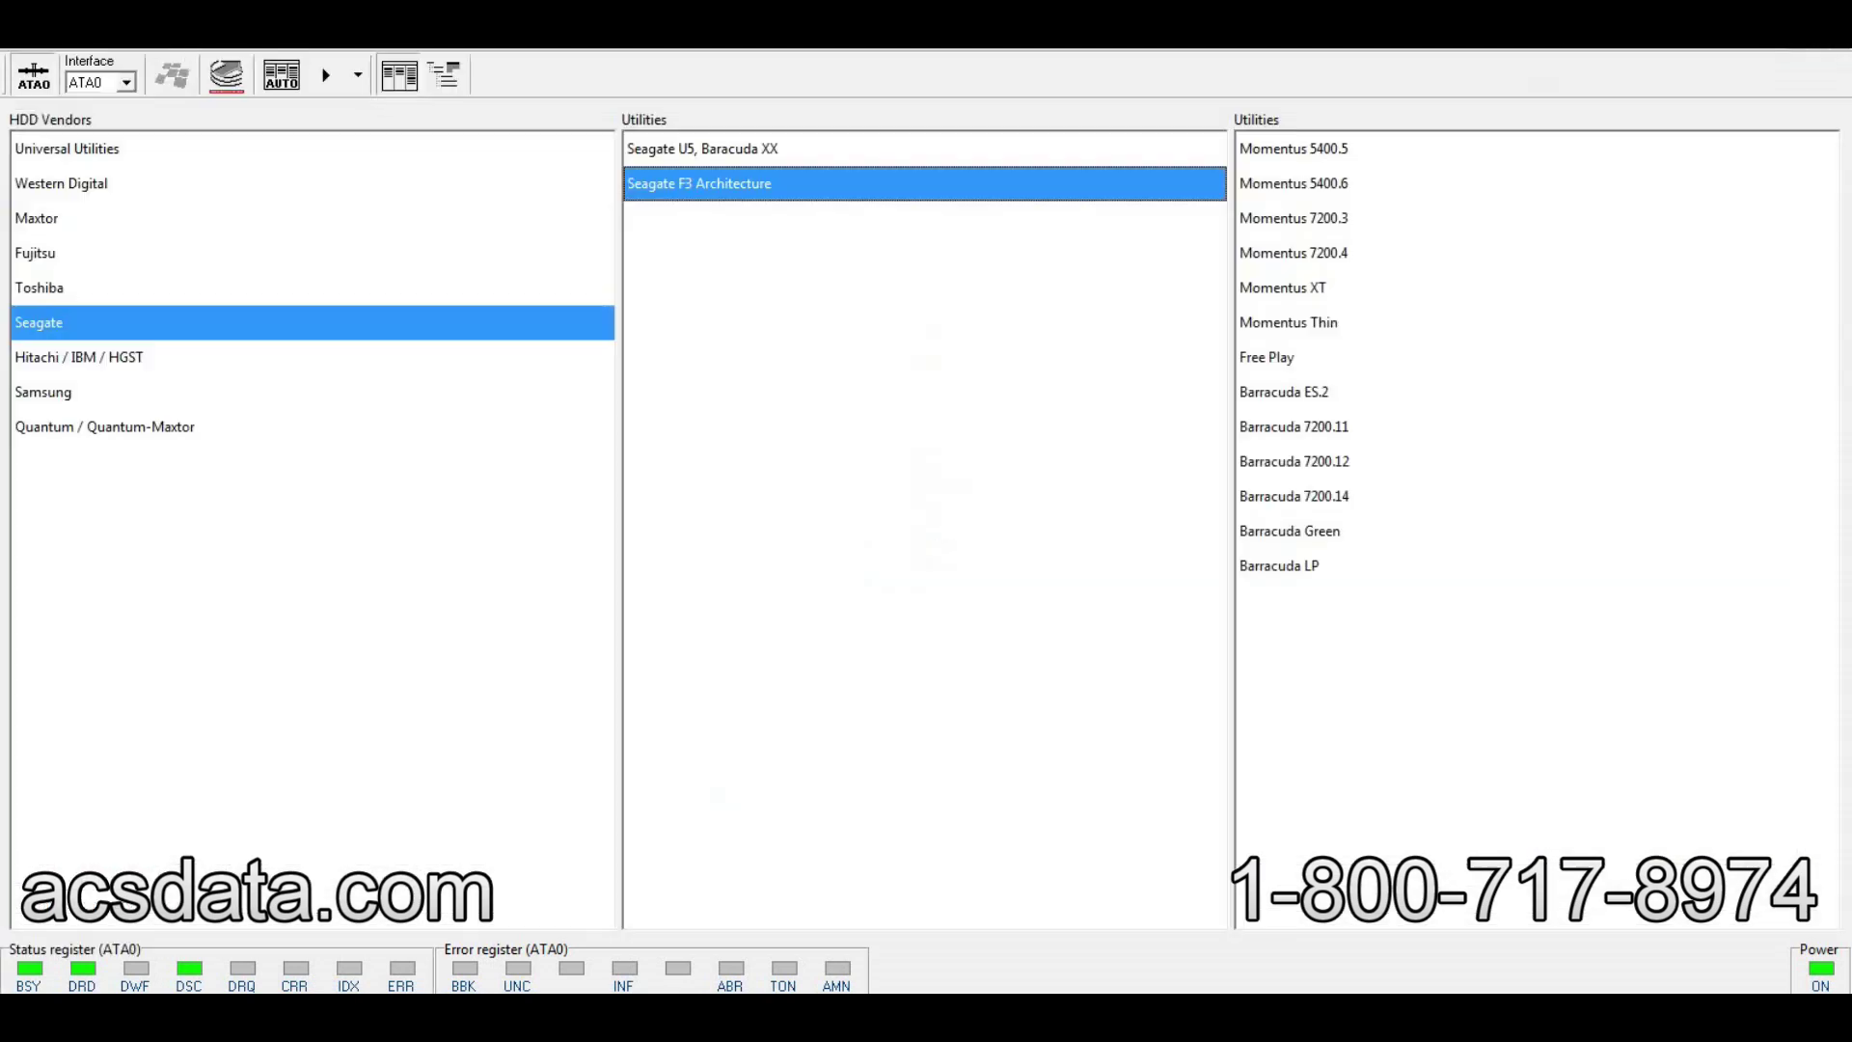
Power-cycle the drive and start the Seagate F3 utility for 3F Pharaoh, using HDD system files and a COM baud rate of 38400
{"action": "key", "text": "F12"}
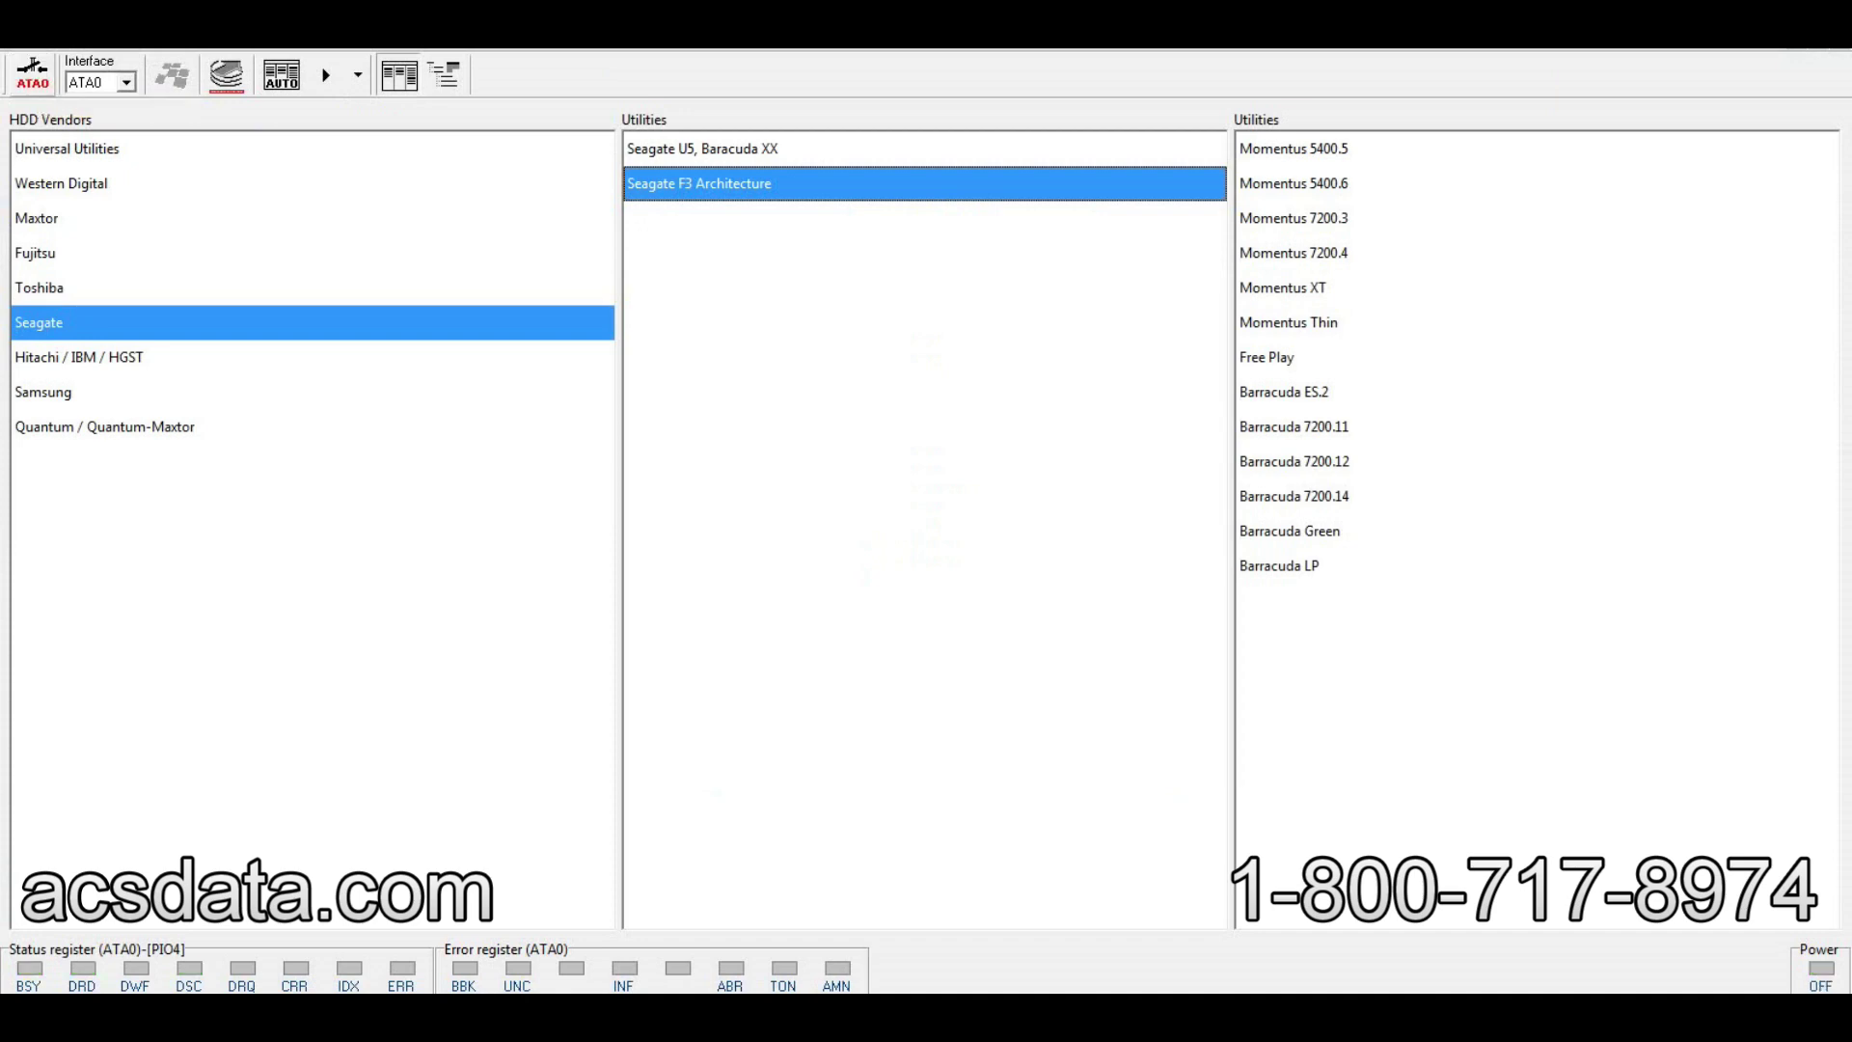
{"action": "key", "text": "F11"}
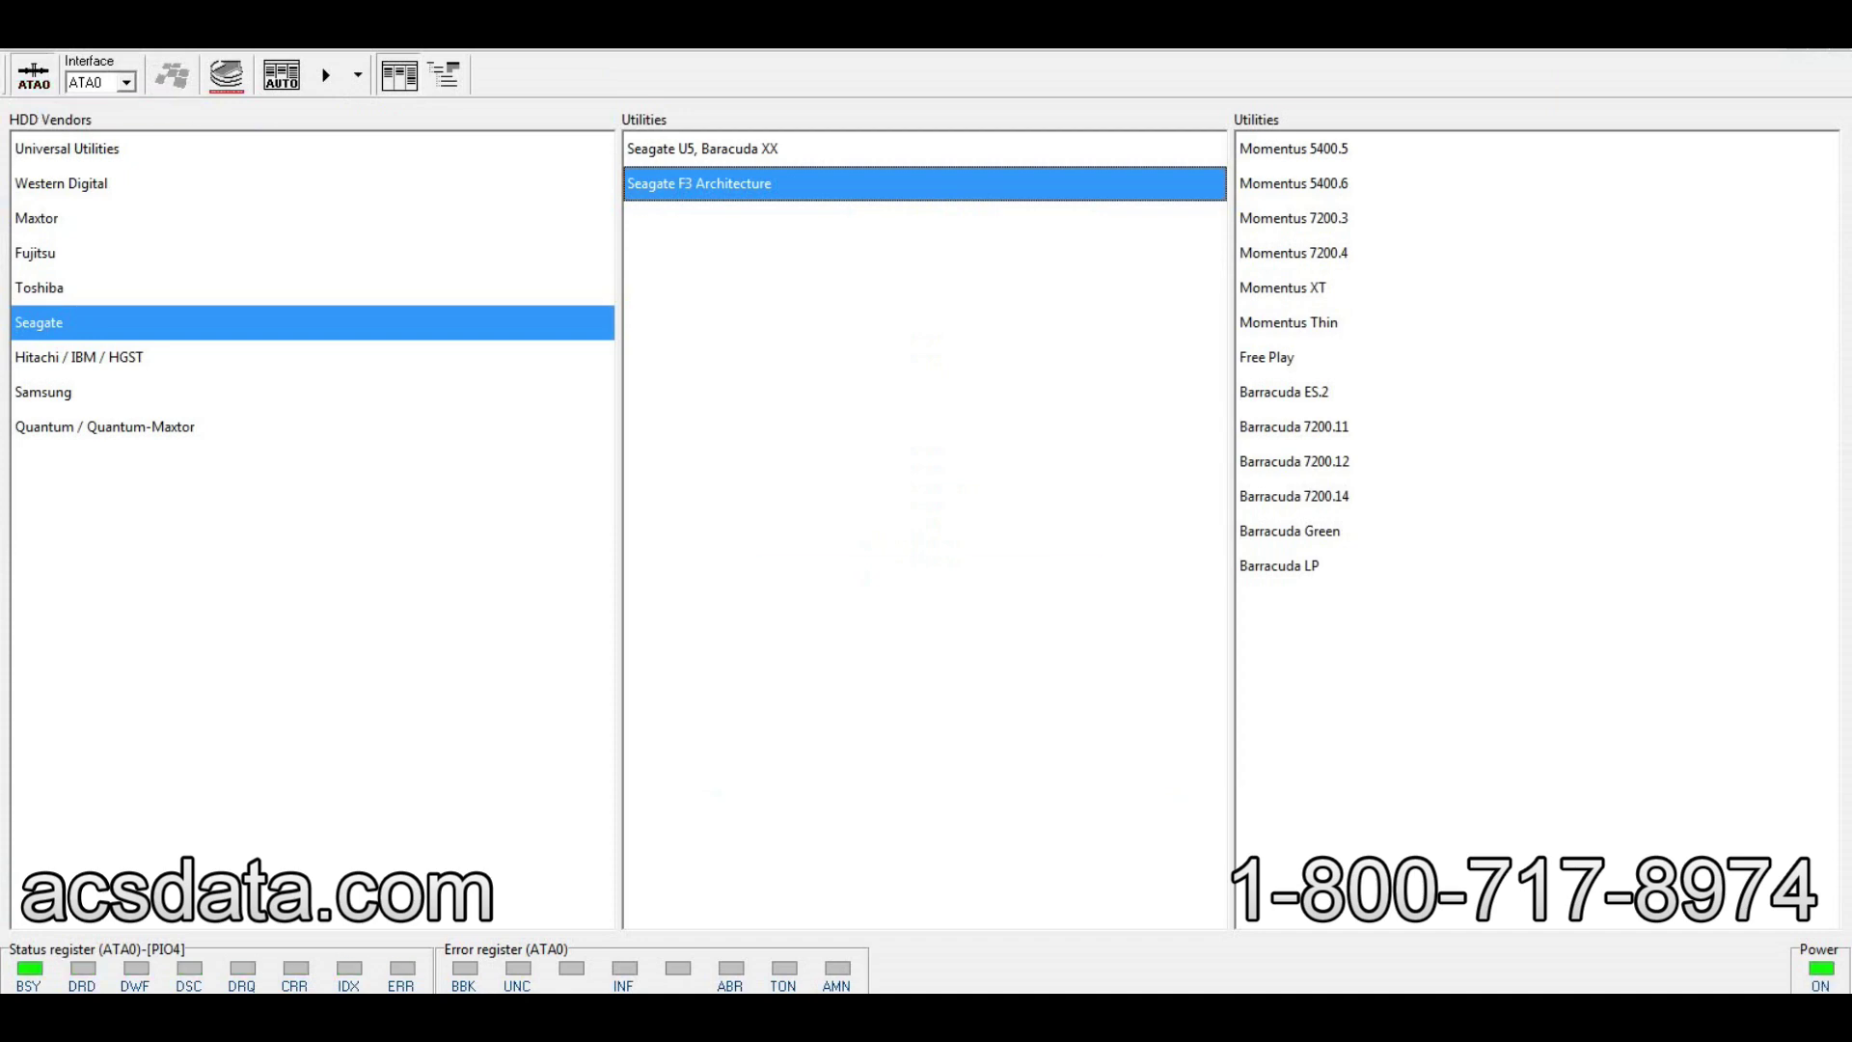
{"action": "key", "text": "Return"}
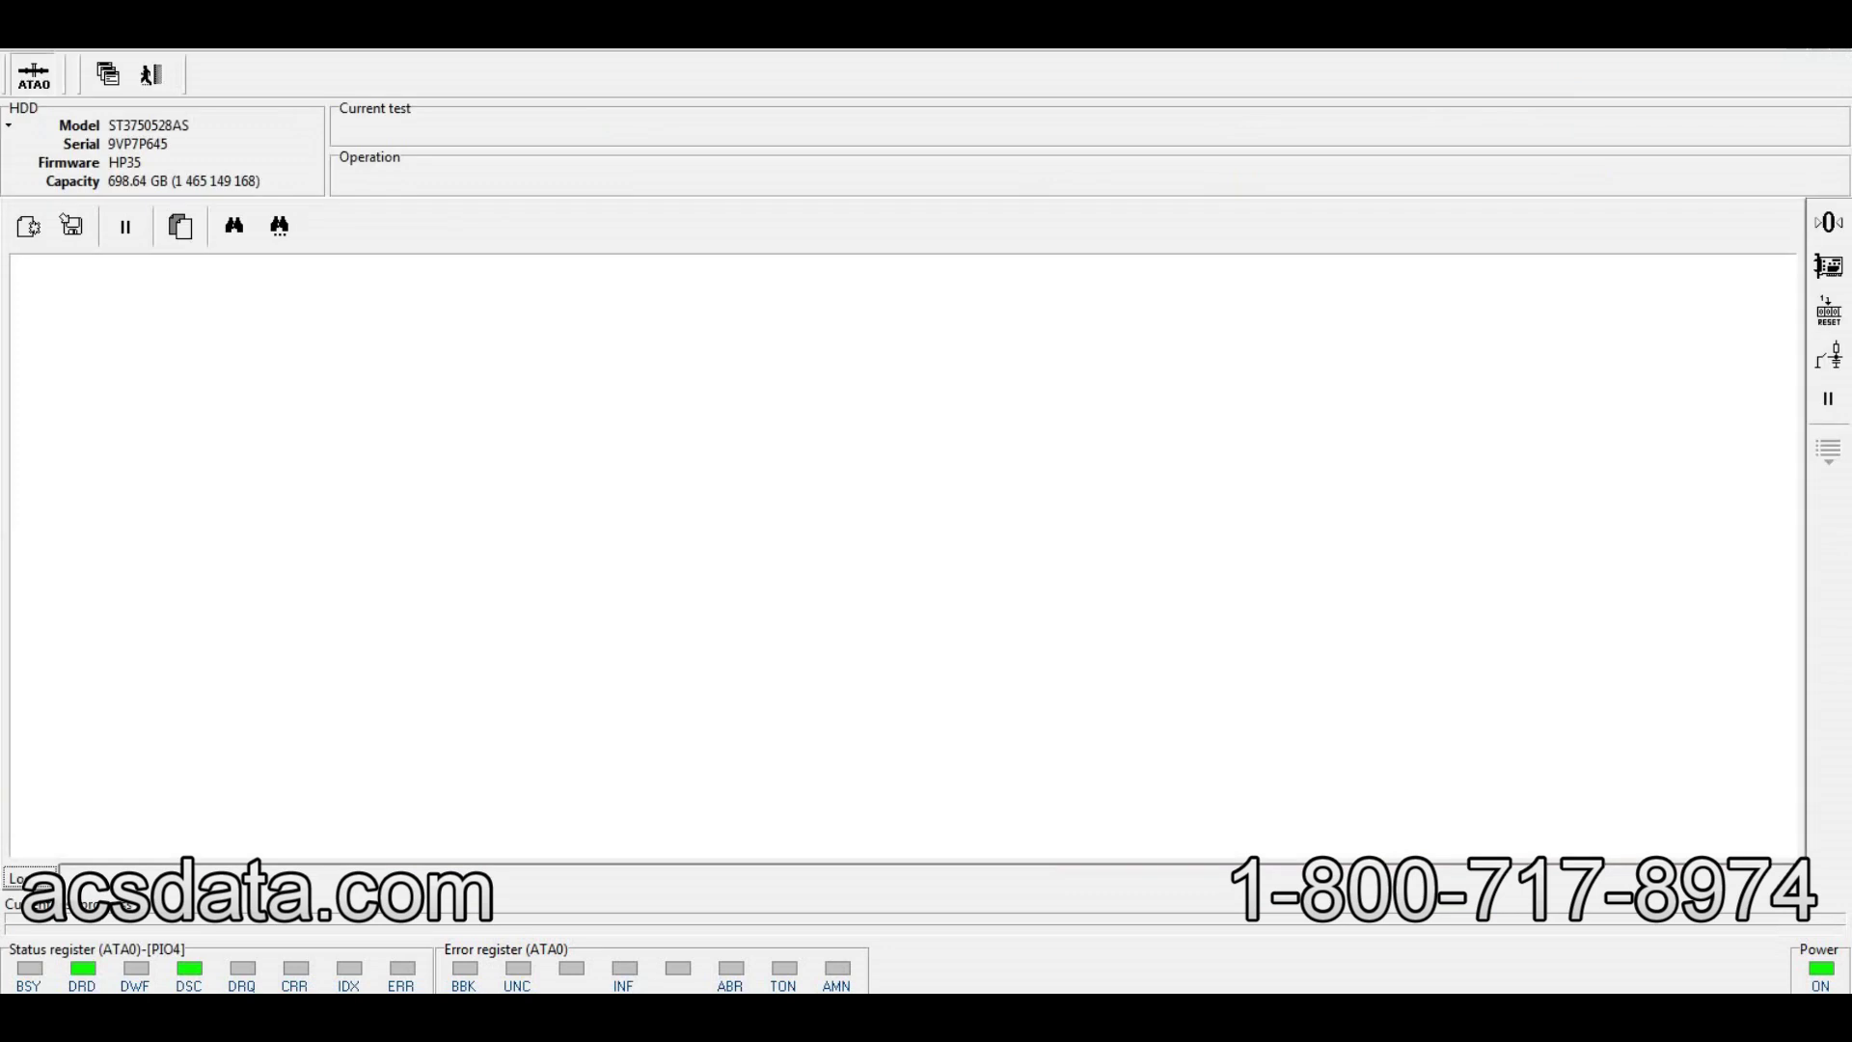
{"action": "key", "text": "Return"}
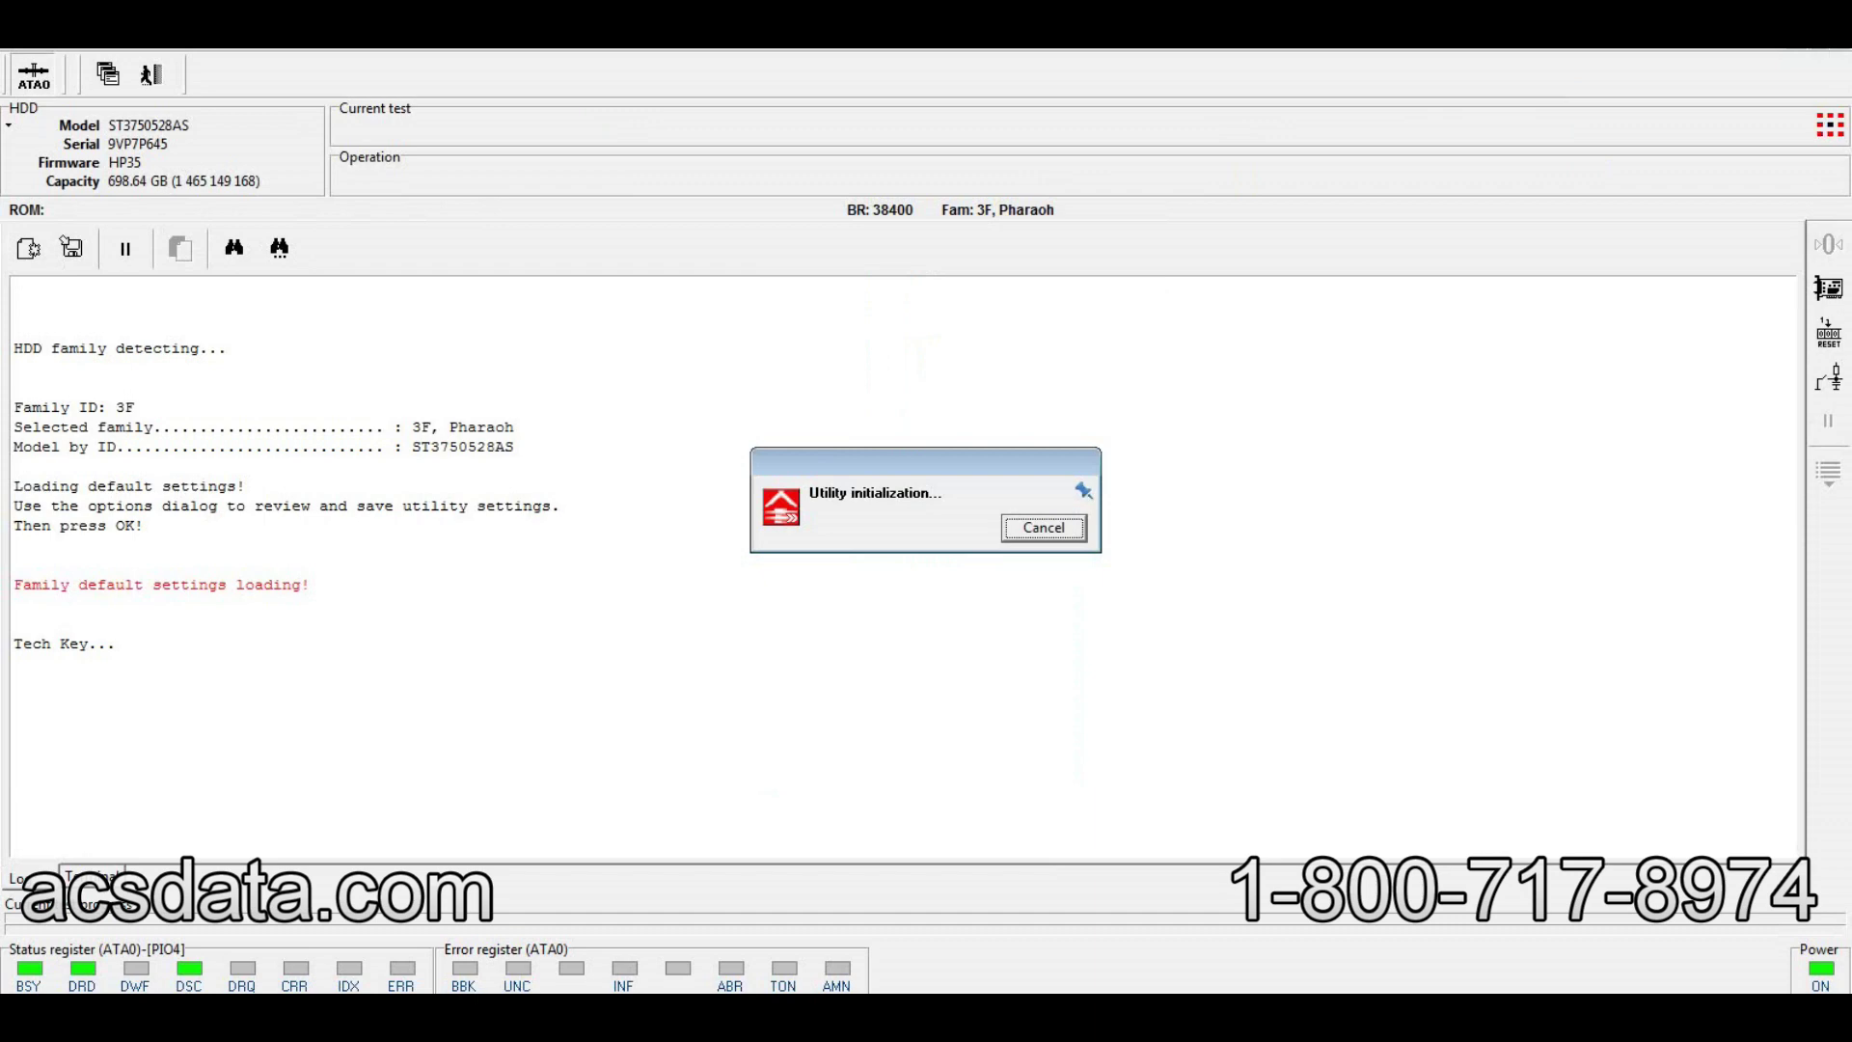
{"action": "key", "text": "Return"}
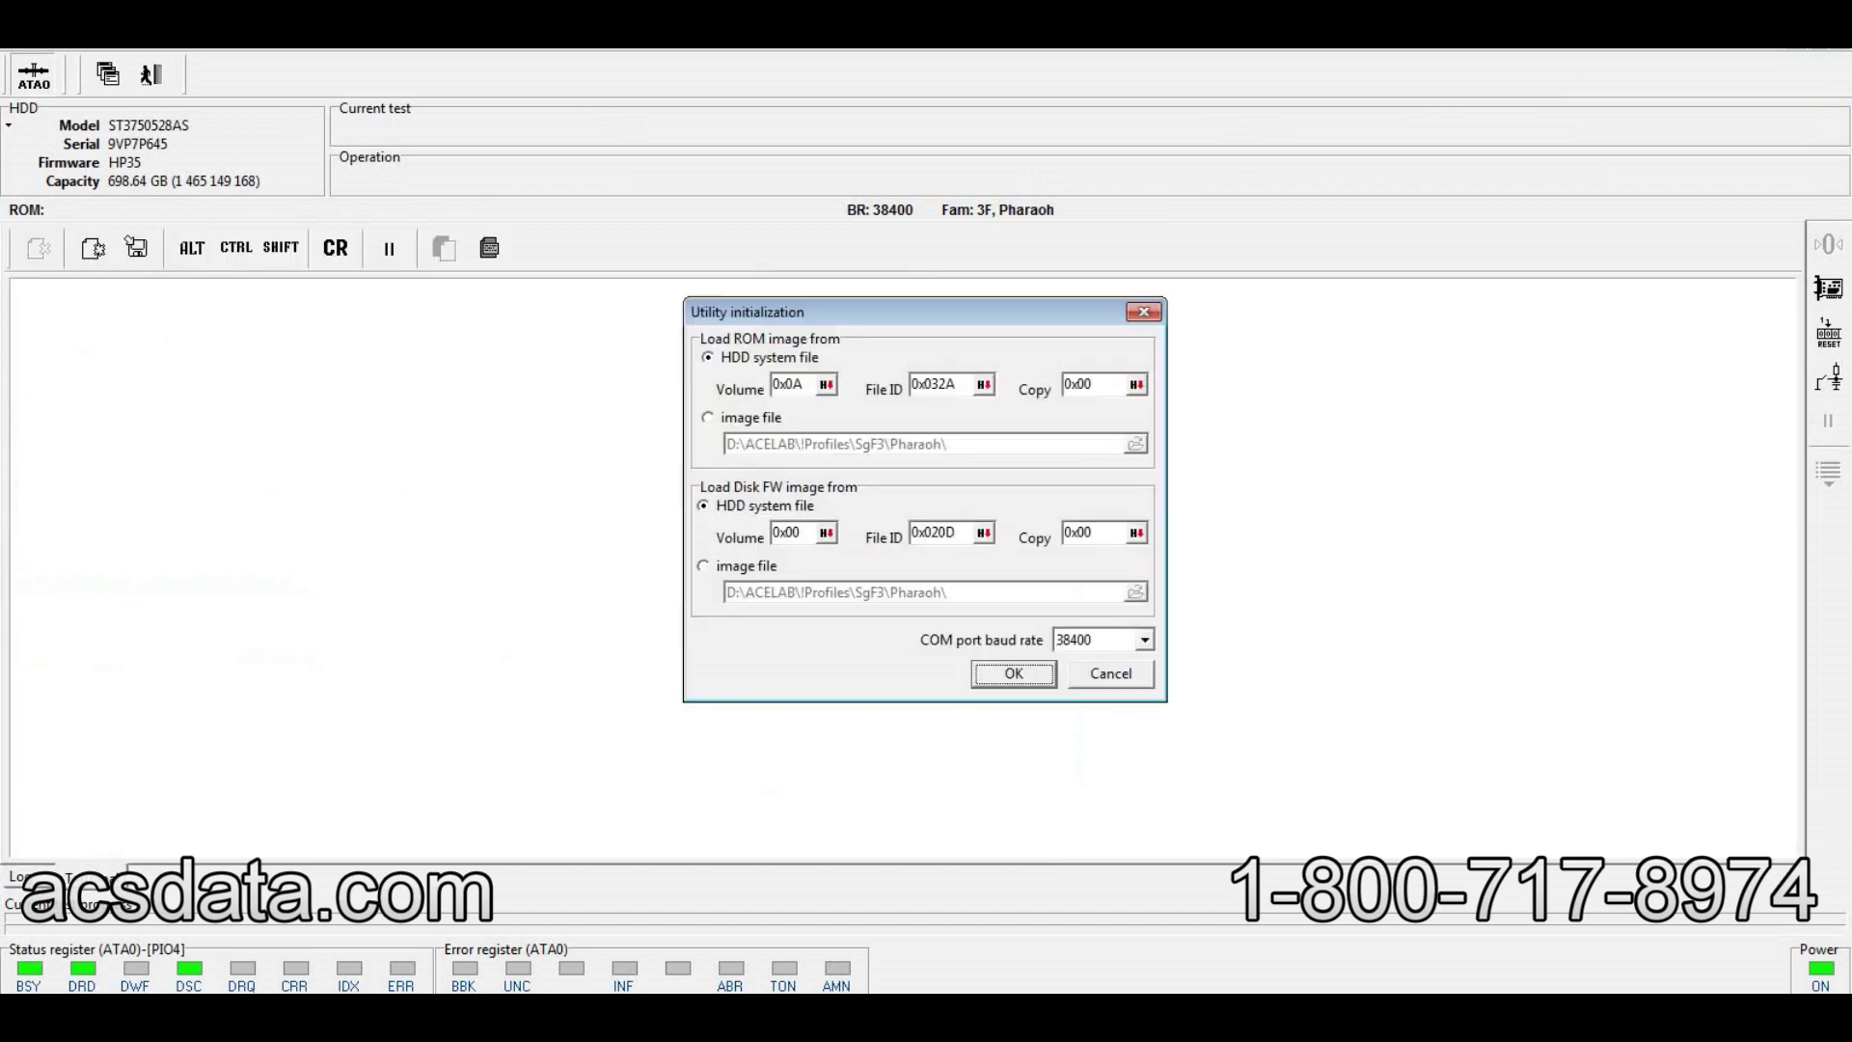
{"action": "key", "text": "Return"}
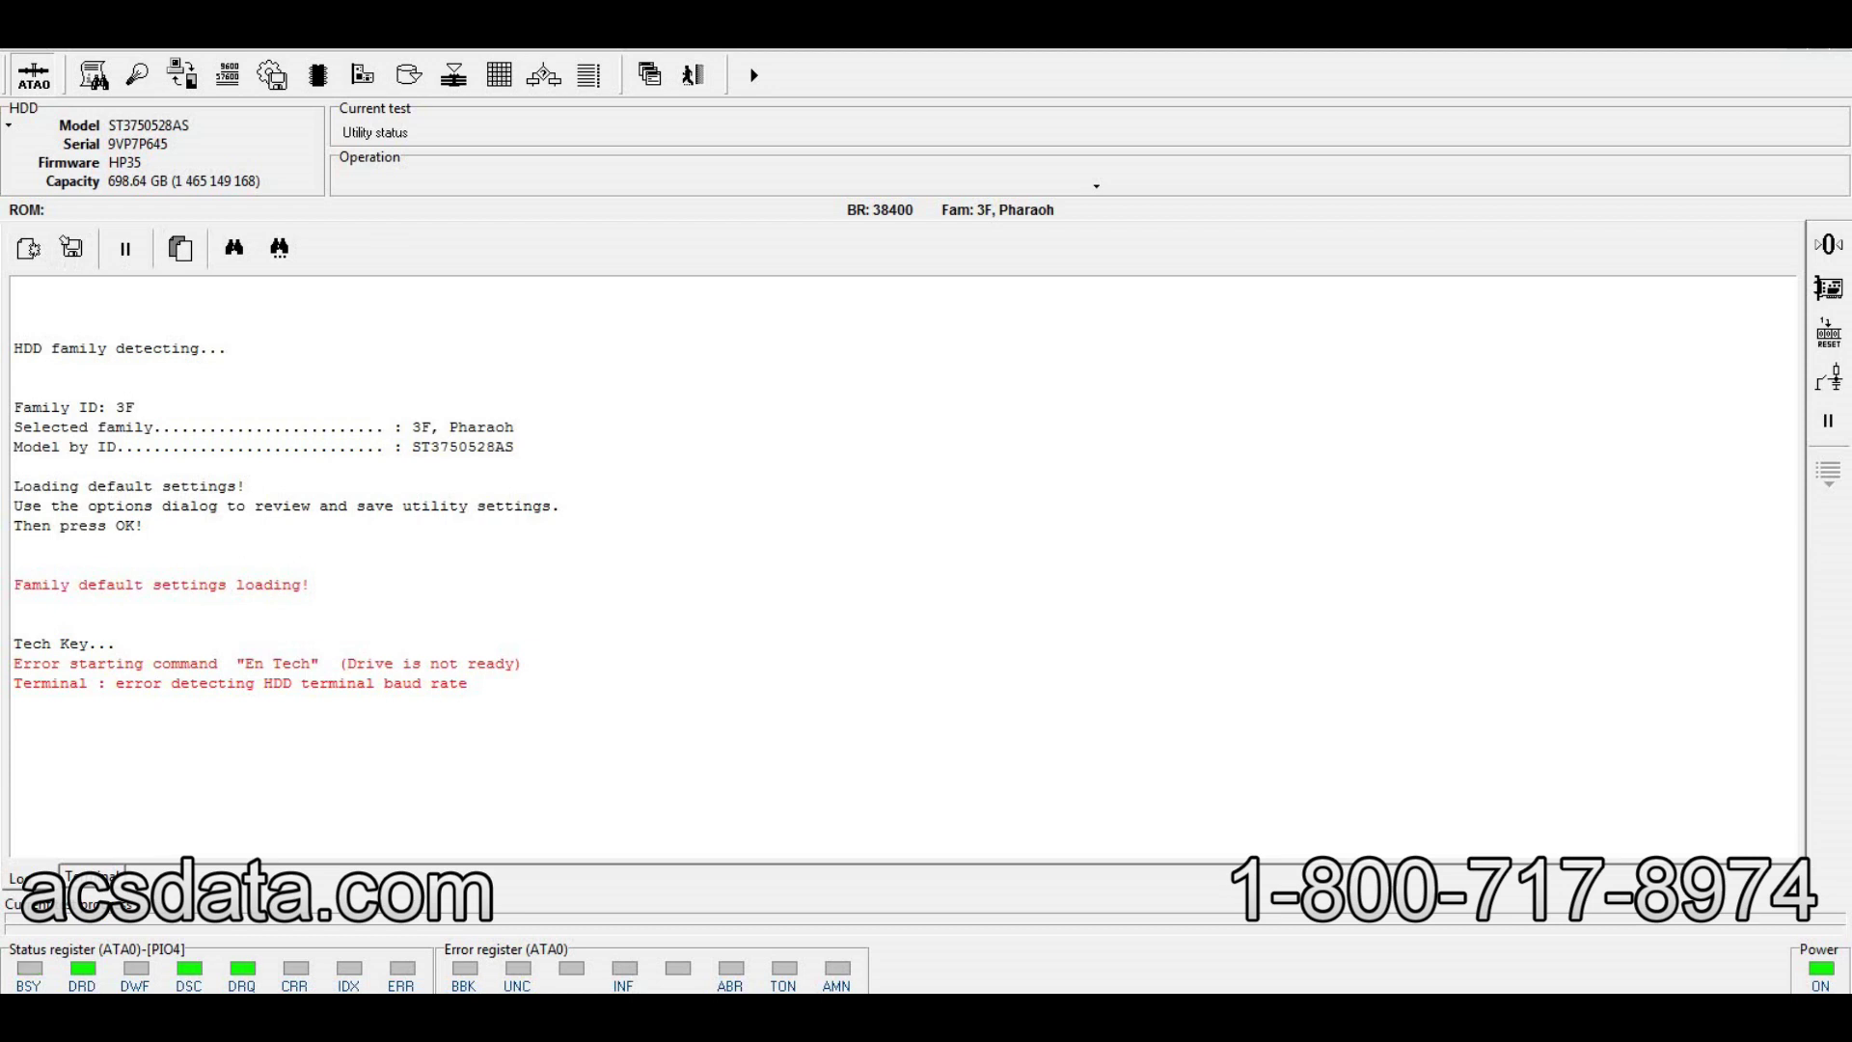
Try to run the Edit HDD ID test on the drive's service area
{"action": "left_click", "coordinate": [93, 75]}
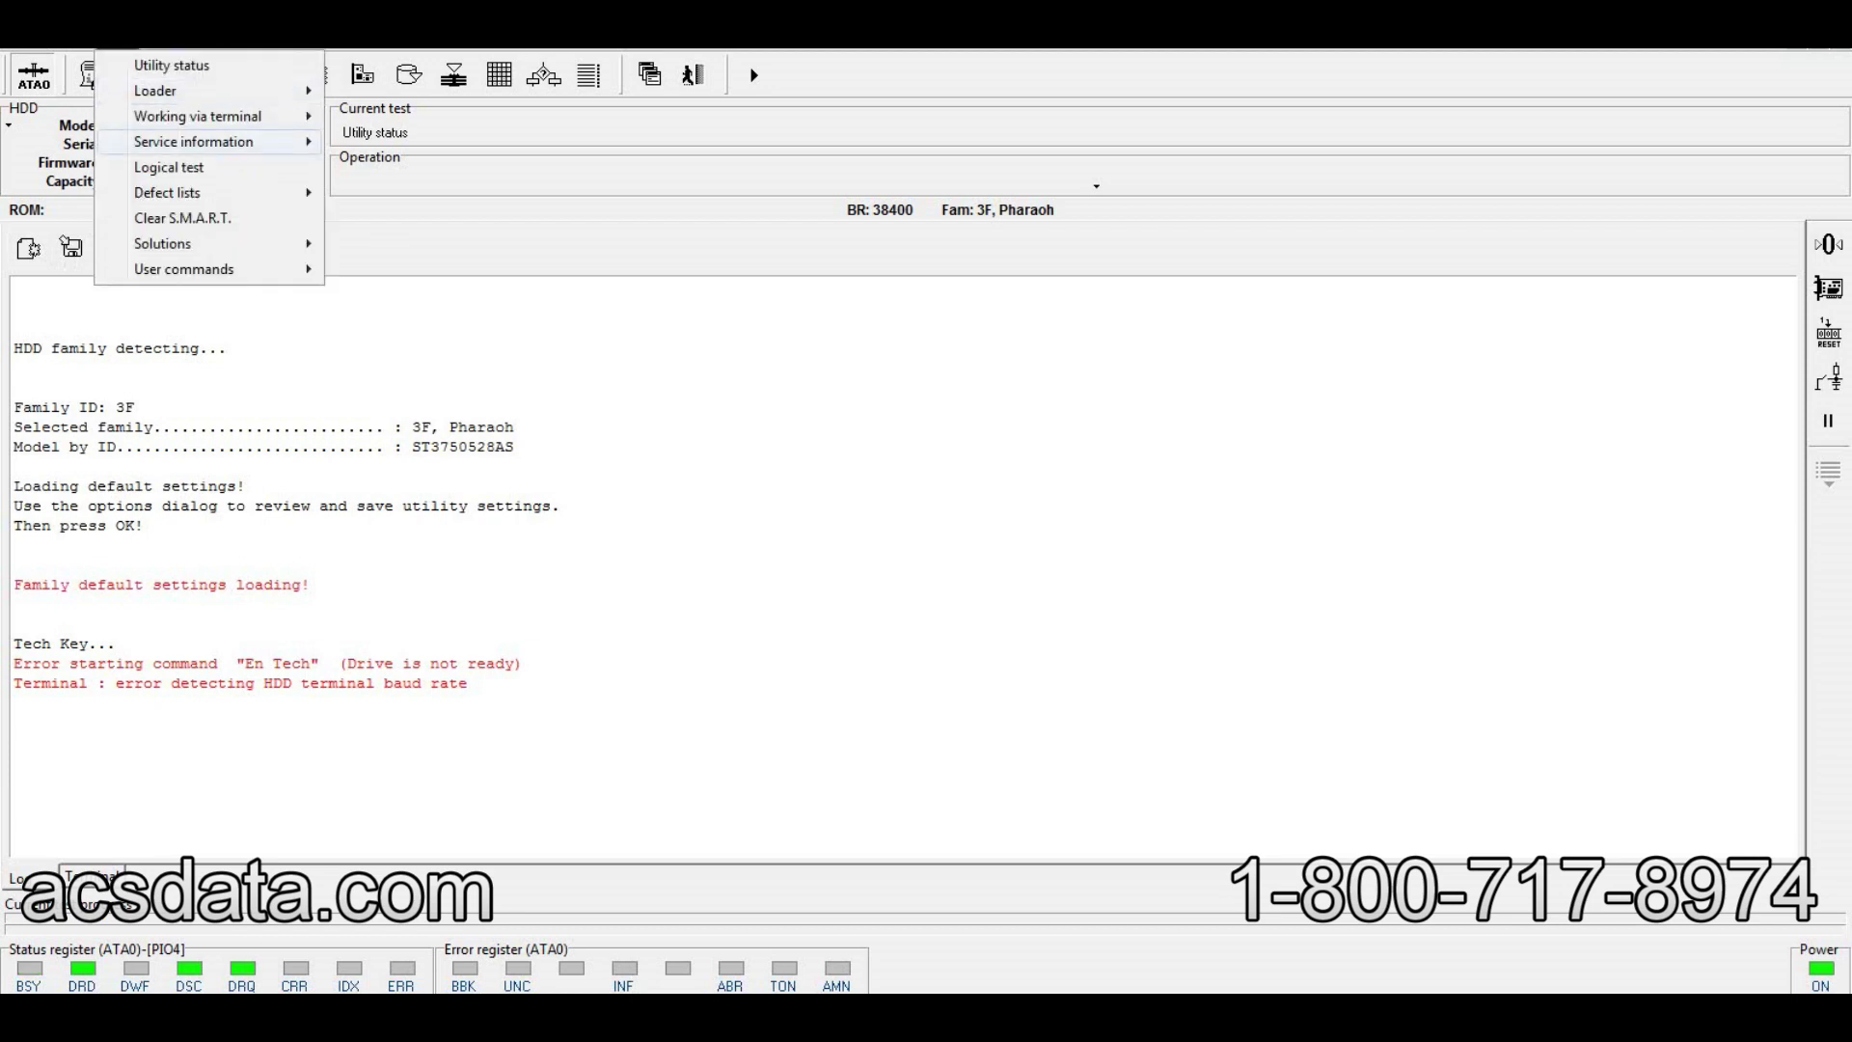
{"action": "mouse_move", "coordinate": [193, 142]}
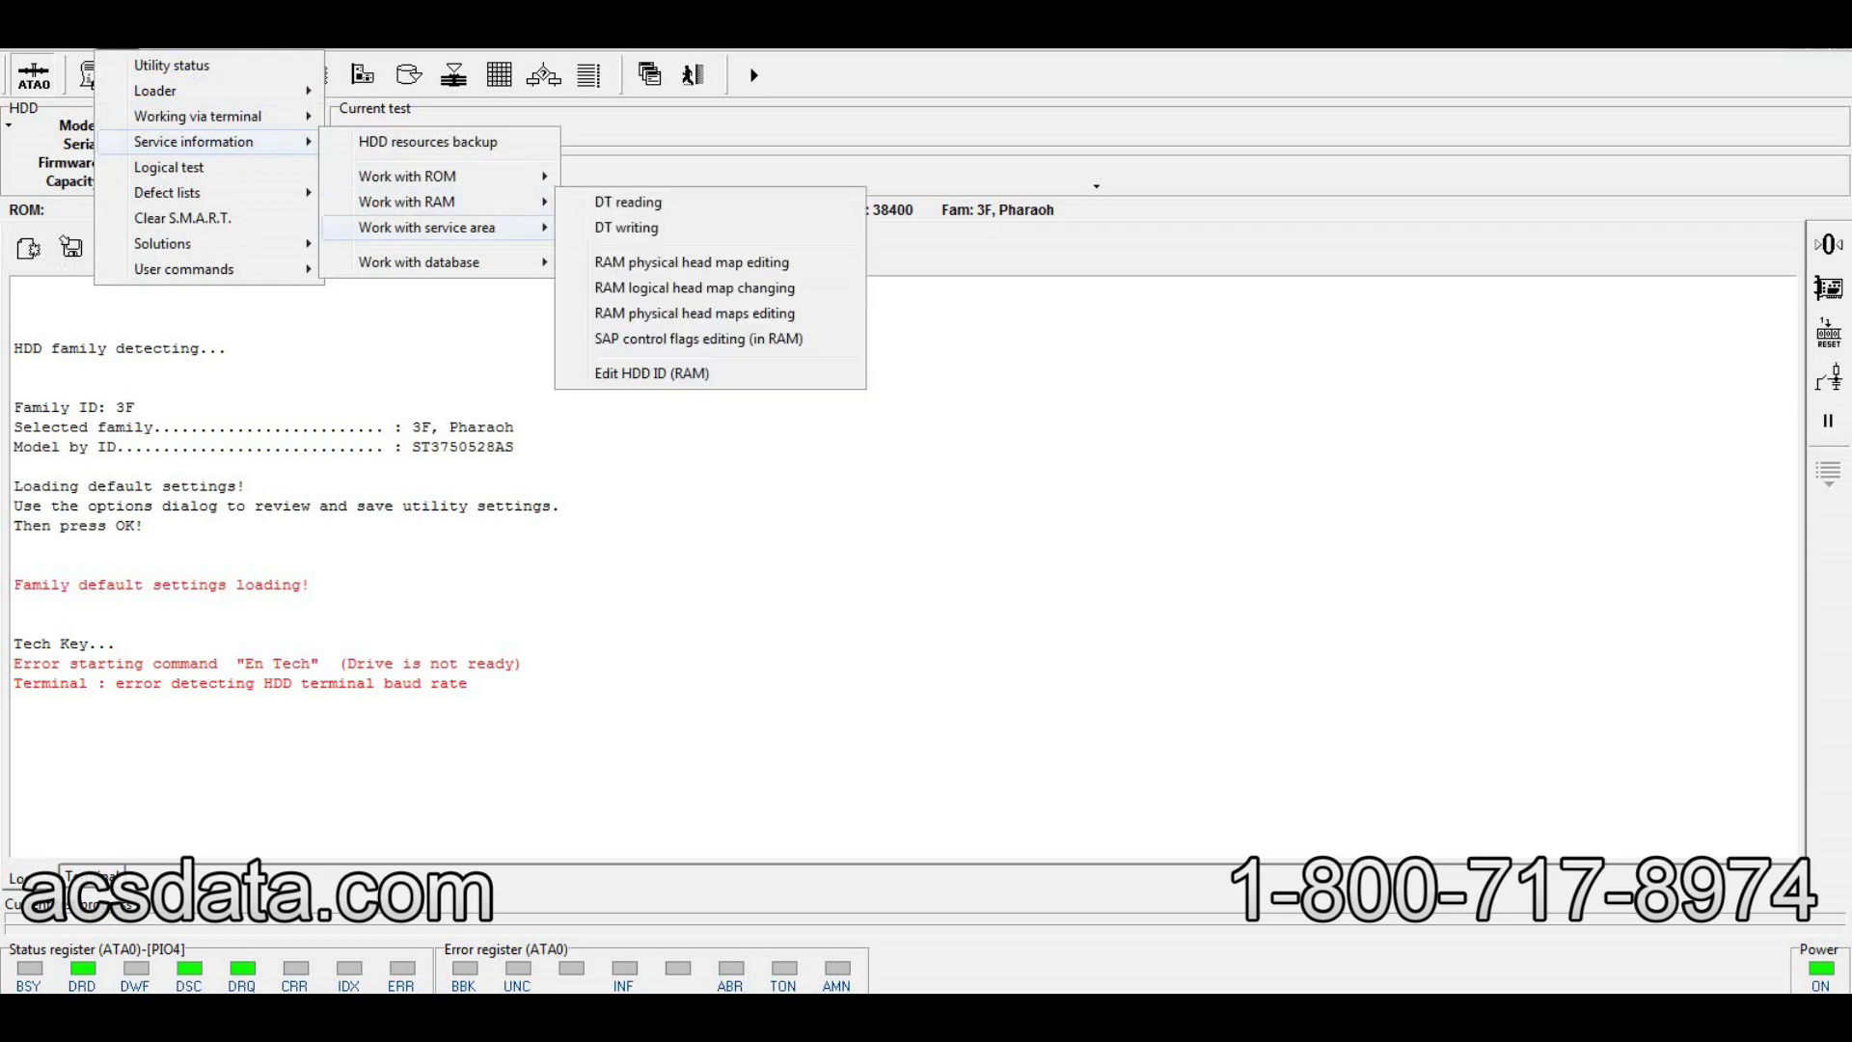
{"action": "mouse_move", "coordinate": [425, 228]}
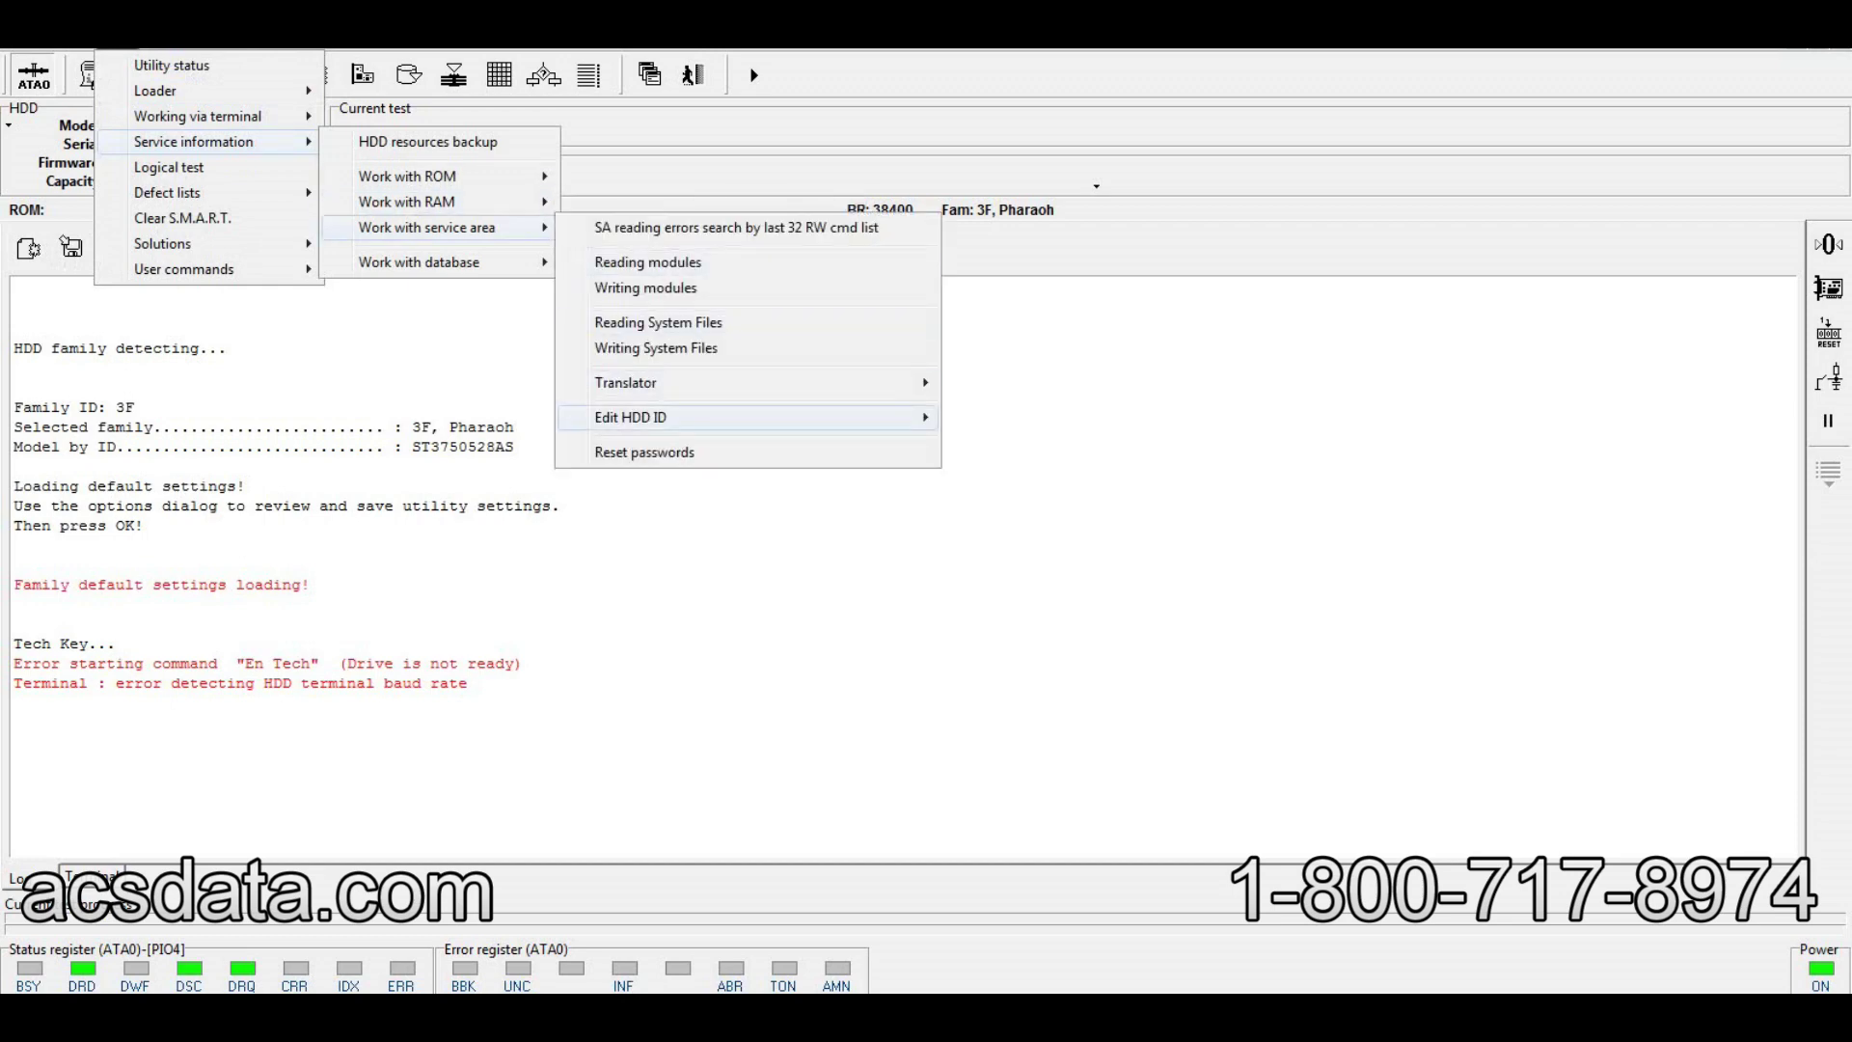
{"action": "mouse_move", "coordinate": [676, 417]}
{"action": "left_click", "coordinate": [1011, 417]}
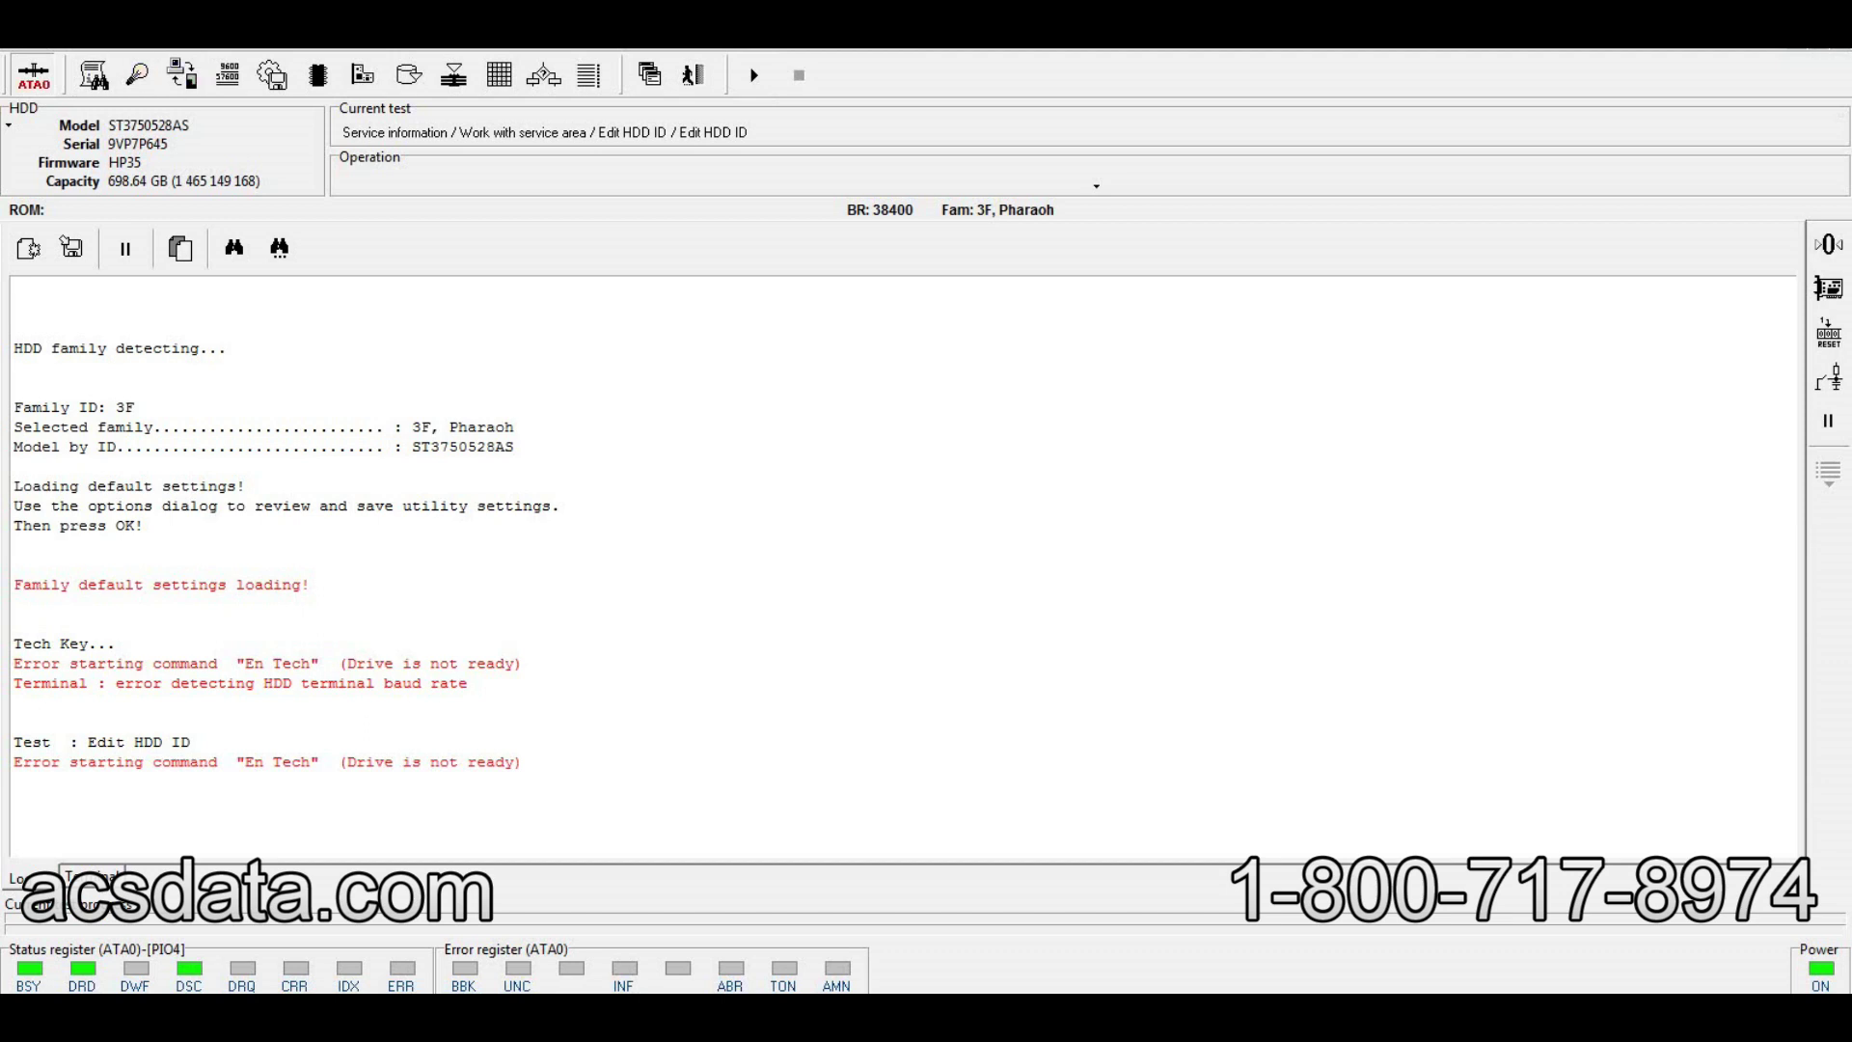
Power-cycle the drive and rerun the Edit HDD ID test
{"action": "left_click", "coordinate": [34, 75]}
{"action": "left_click", "coordinate": [34, 76]}
{"action": "left_click", "coordinate": [753, 75]}
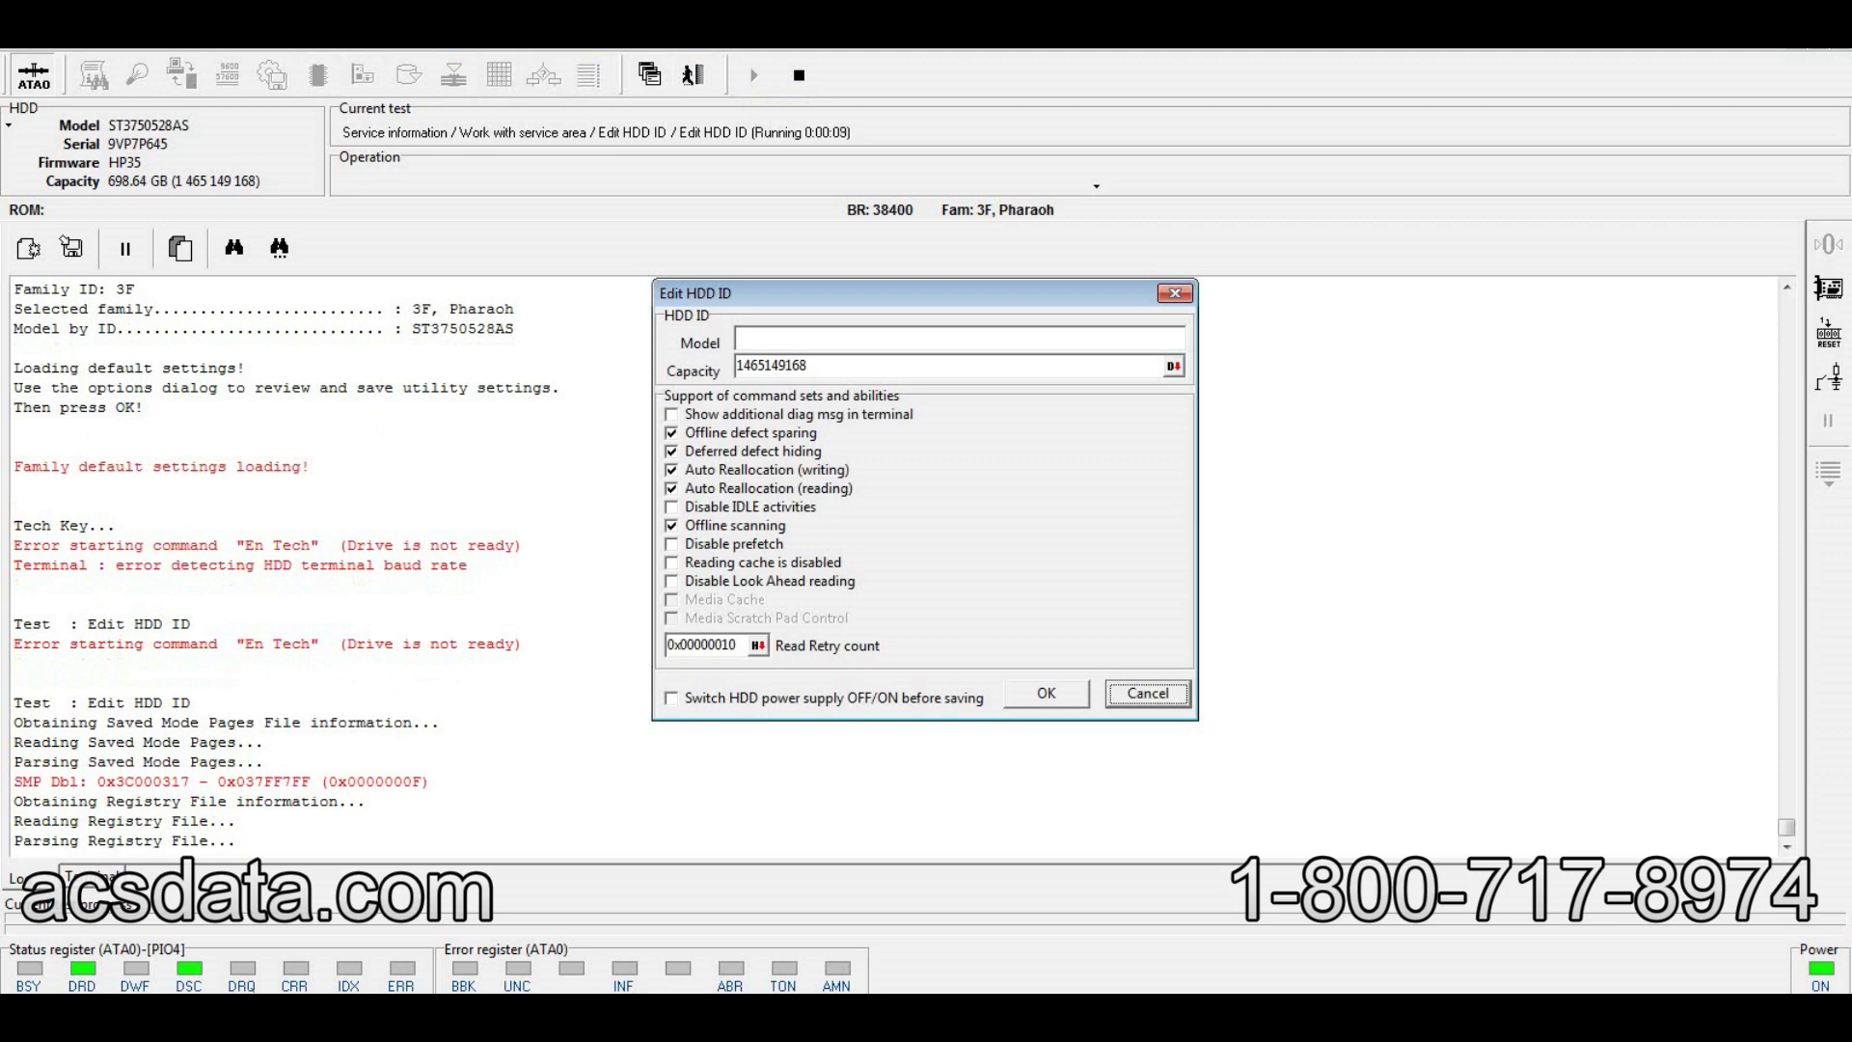
Enable Show additional diag msg in terminal, and disable Offline defect sparing and Deferred defect hiding
{"action": "left_click", "coordinate": [671, 413]}
{"action": "left_click", "coordinate": [672, 432]}
{"action": "left_click", "coordinate": [672, 451]}
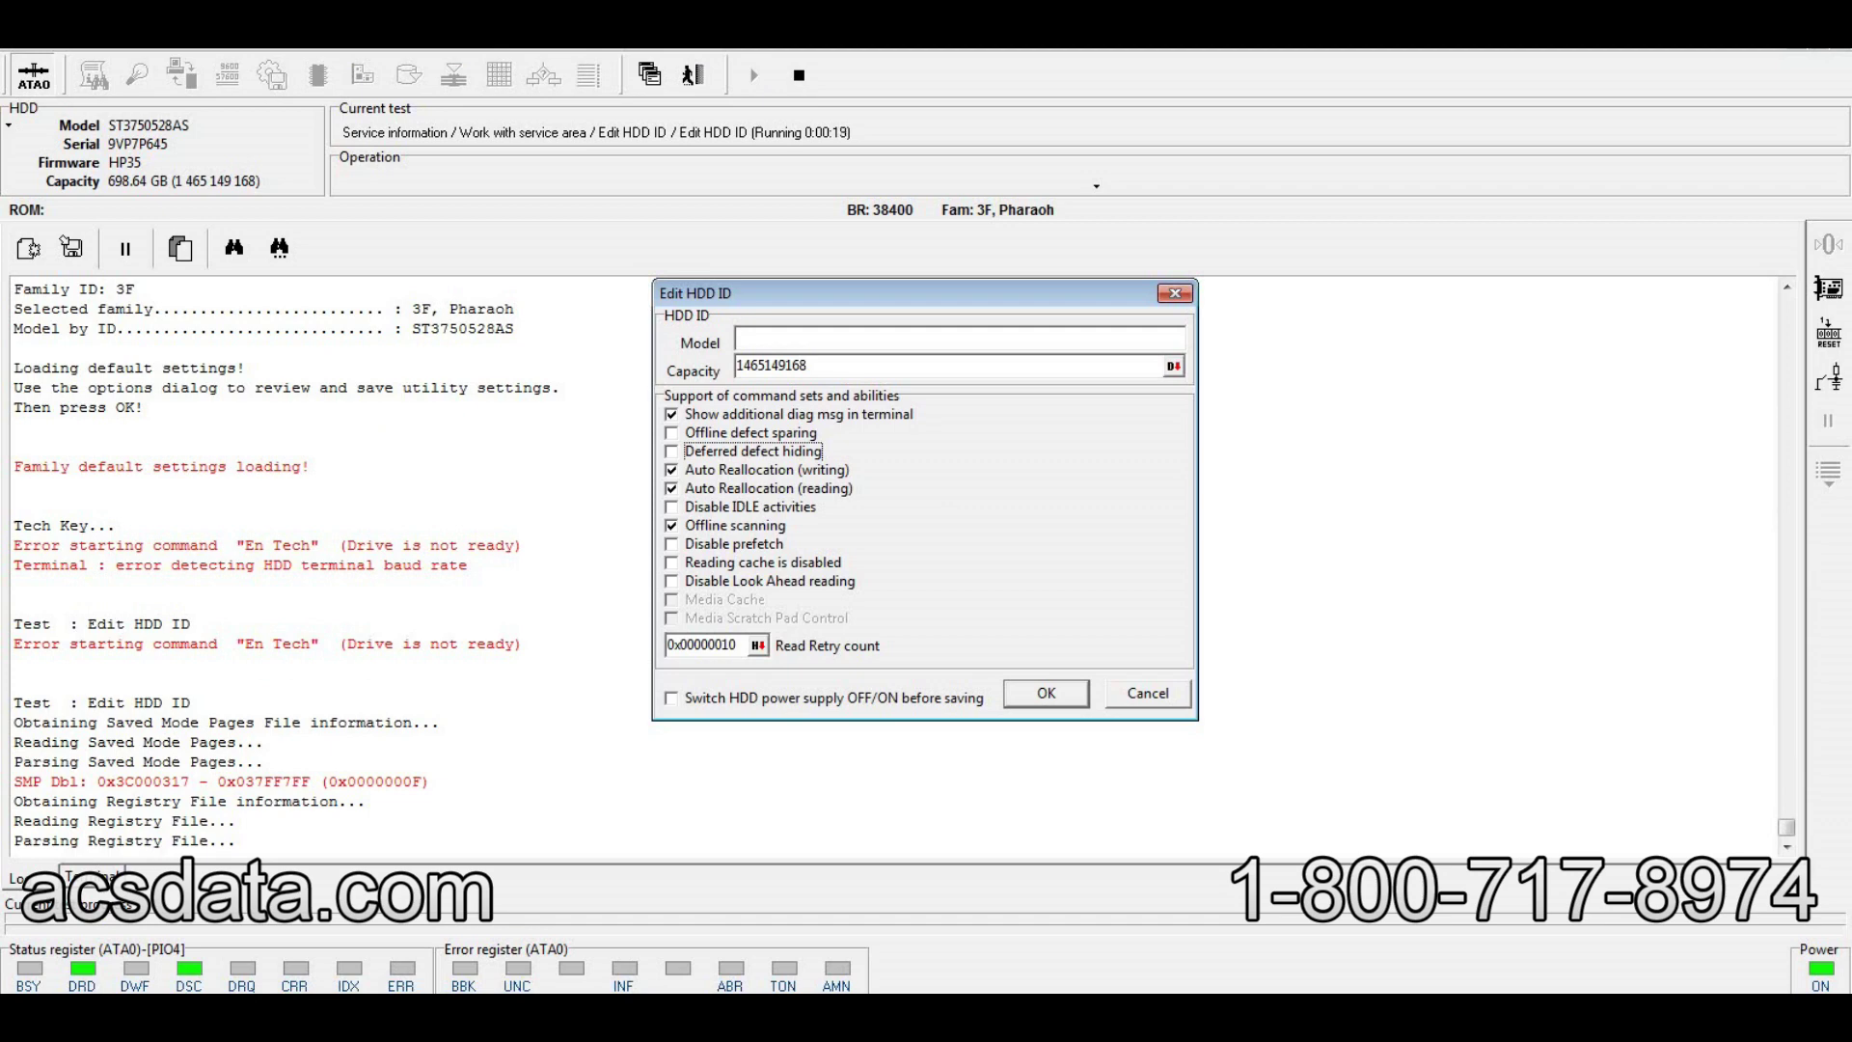
Disable Auto Reallocation for writing and reading and Offline scanning, and save with the HDD power supply switched OFF/ON before saving
{"action": "left_click", "coordinate": [767, 470]}
{"action": "left_click", "coordinate": [769, 488]}
{"action": "left_click", "coordinate": [736, 526]}
{"action": "left_click", "coordinate": [672, 698]}
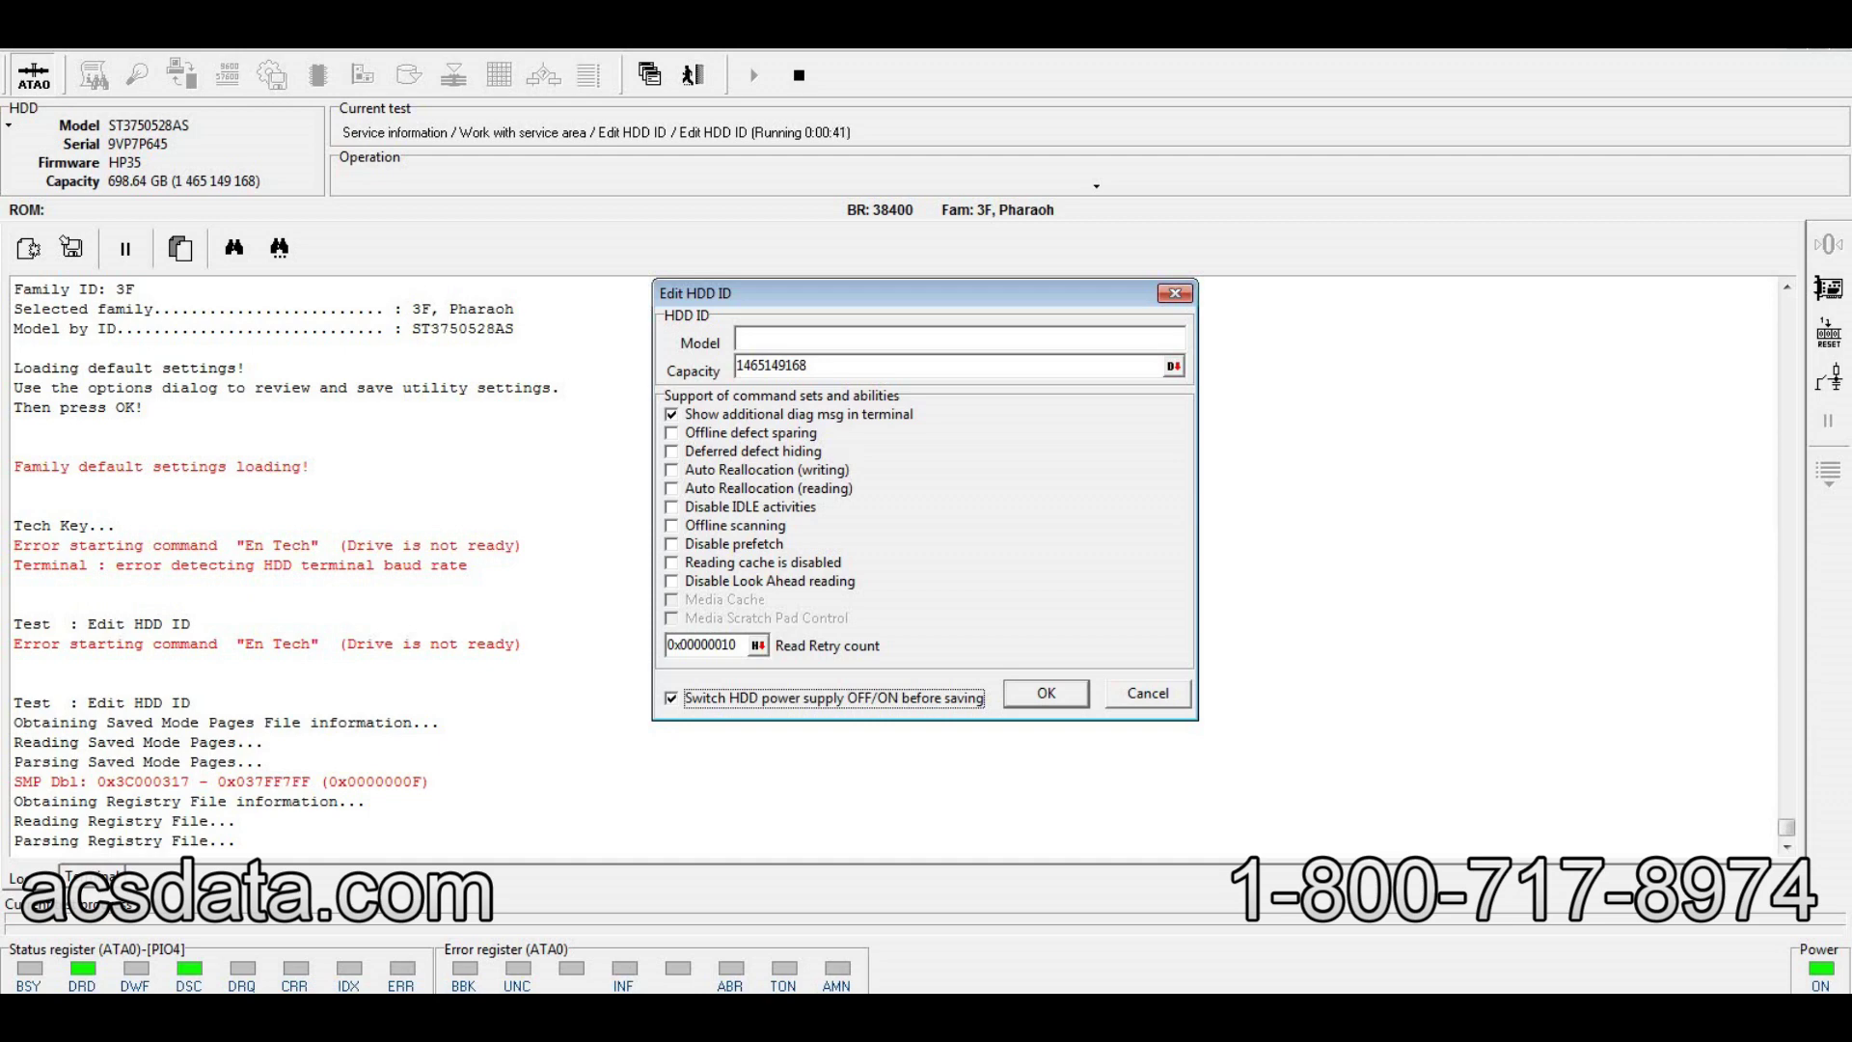
{"action": "key", "text": "Return"}
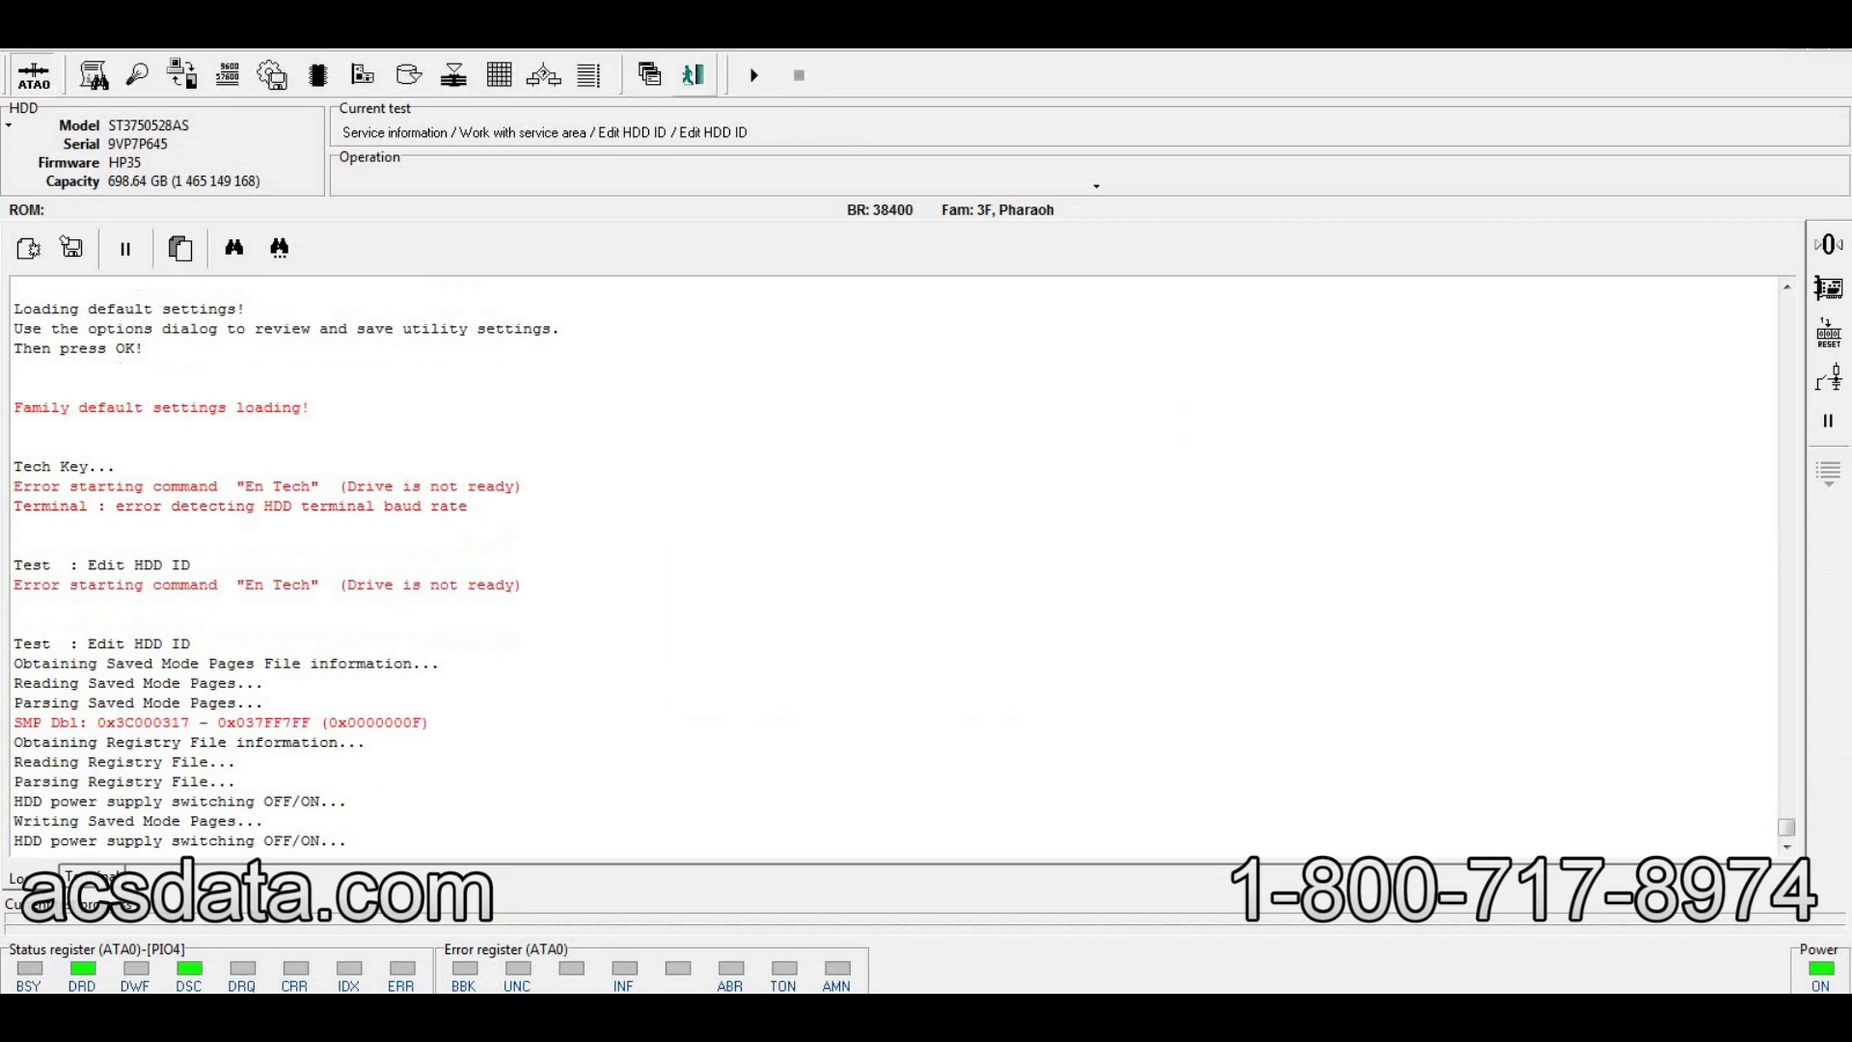
Exit the utility, power-cycle the drive and restart Seagate F3 Architecture for the 3F Pharaoh family
{"action": "left_click", "coordinate": [693, 75]}
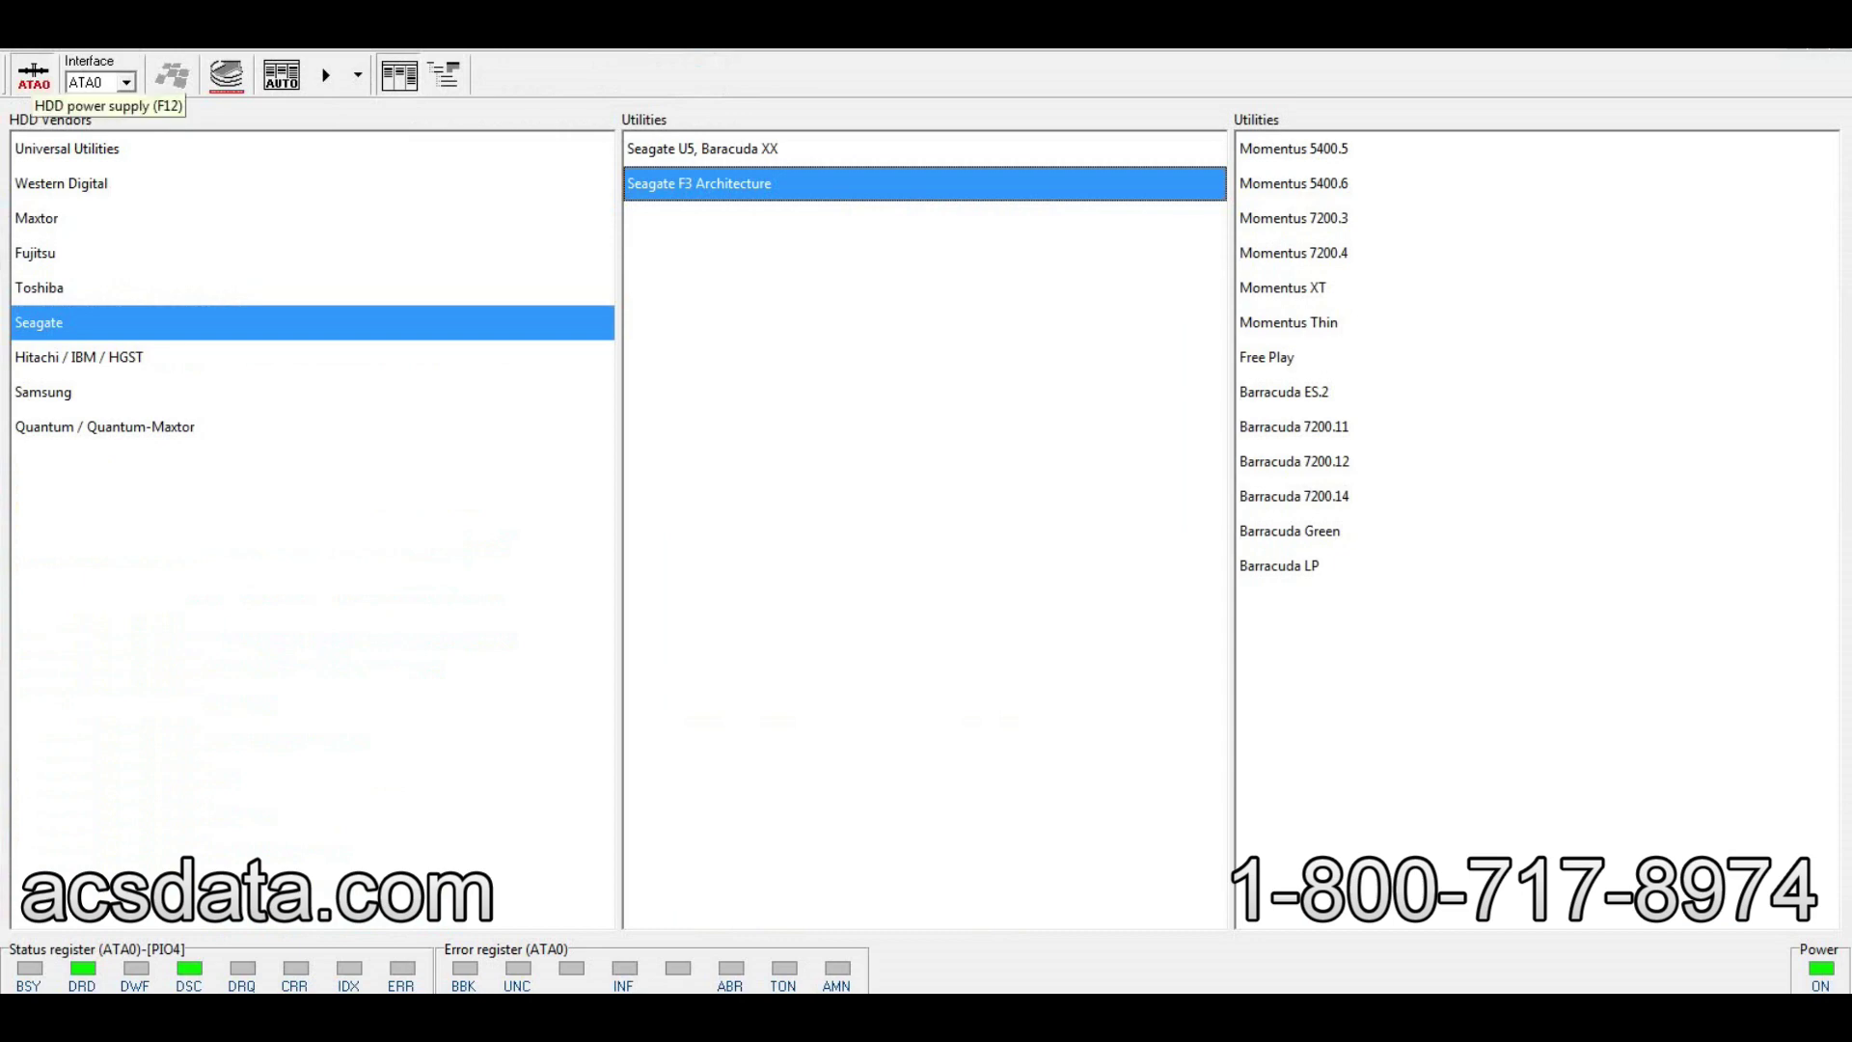
{"action": "key", "text": "F12"}
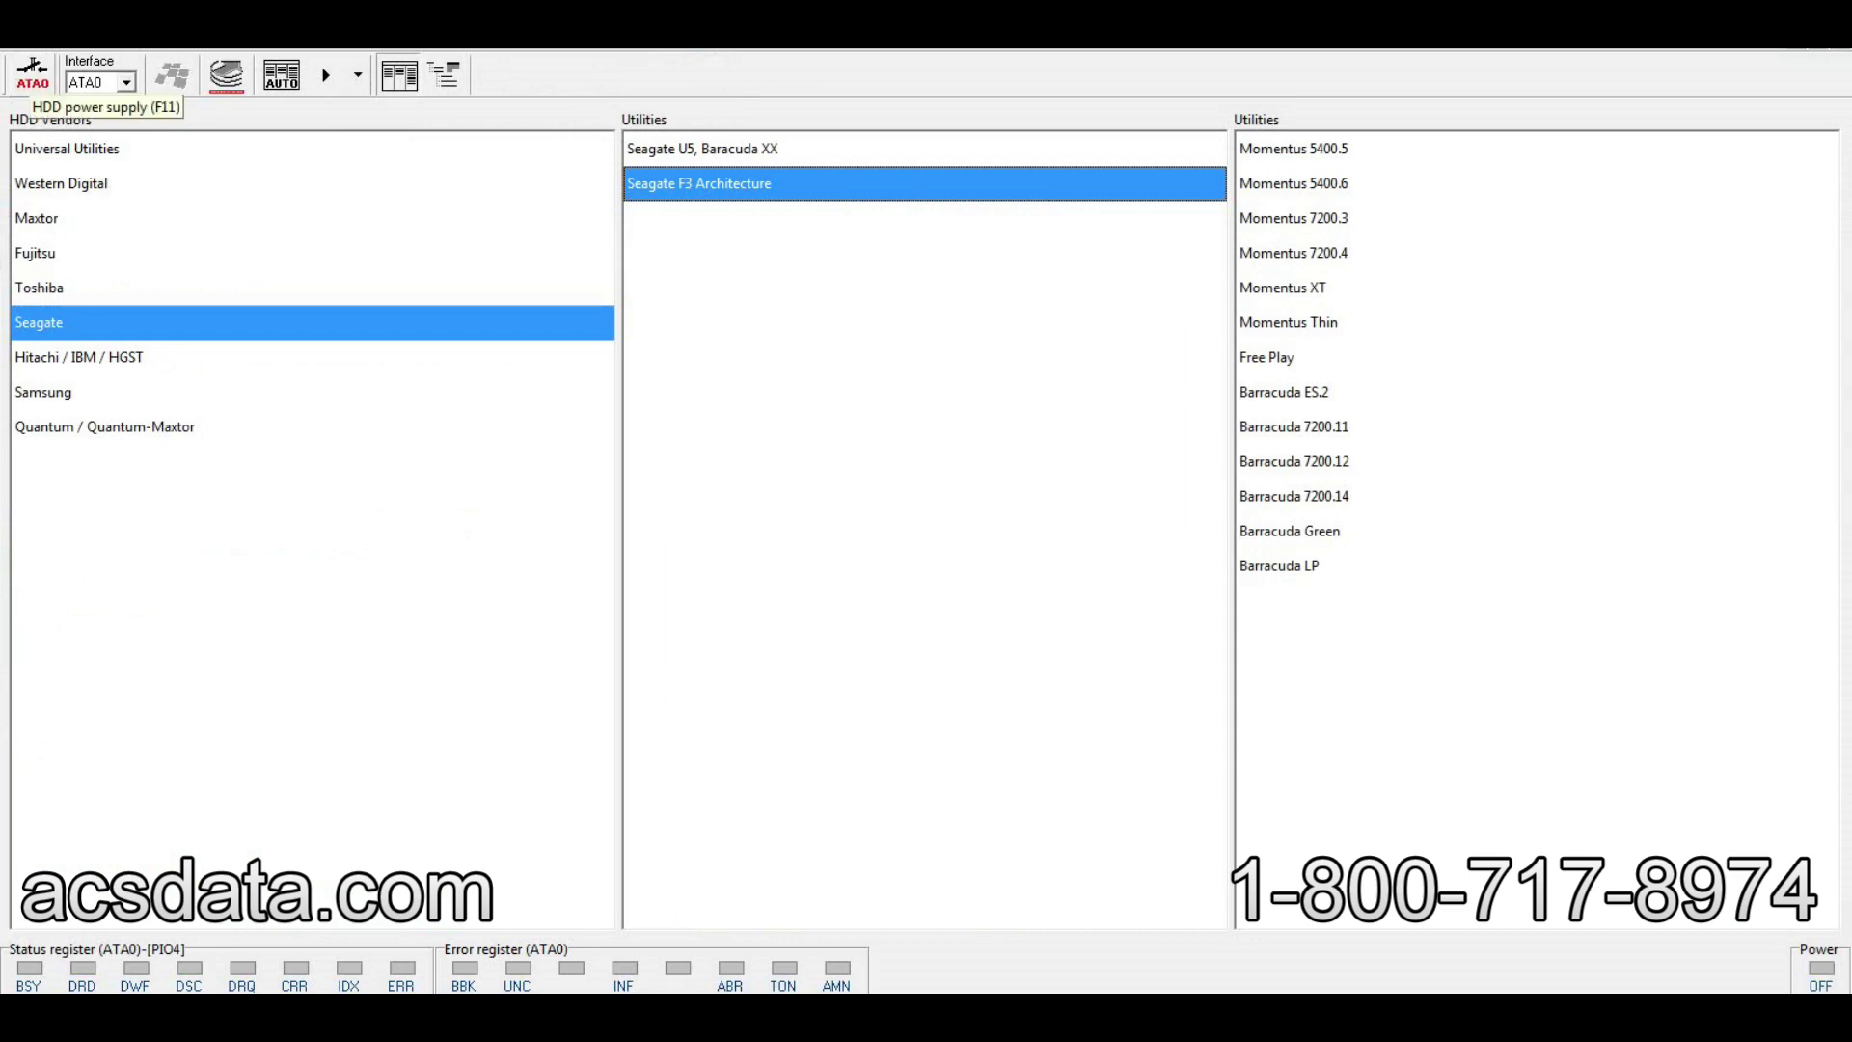
{"action": "key", "text": "F11"}
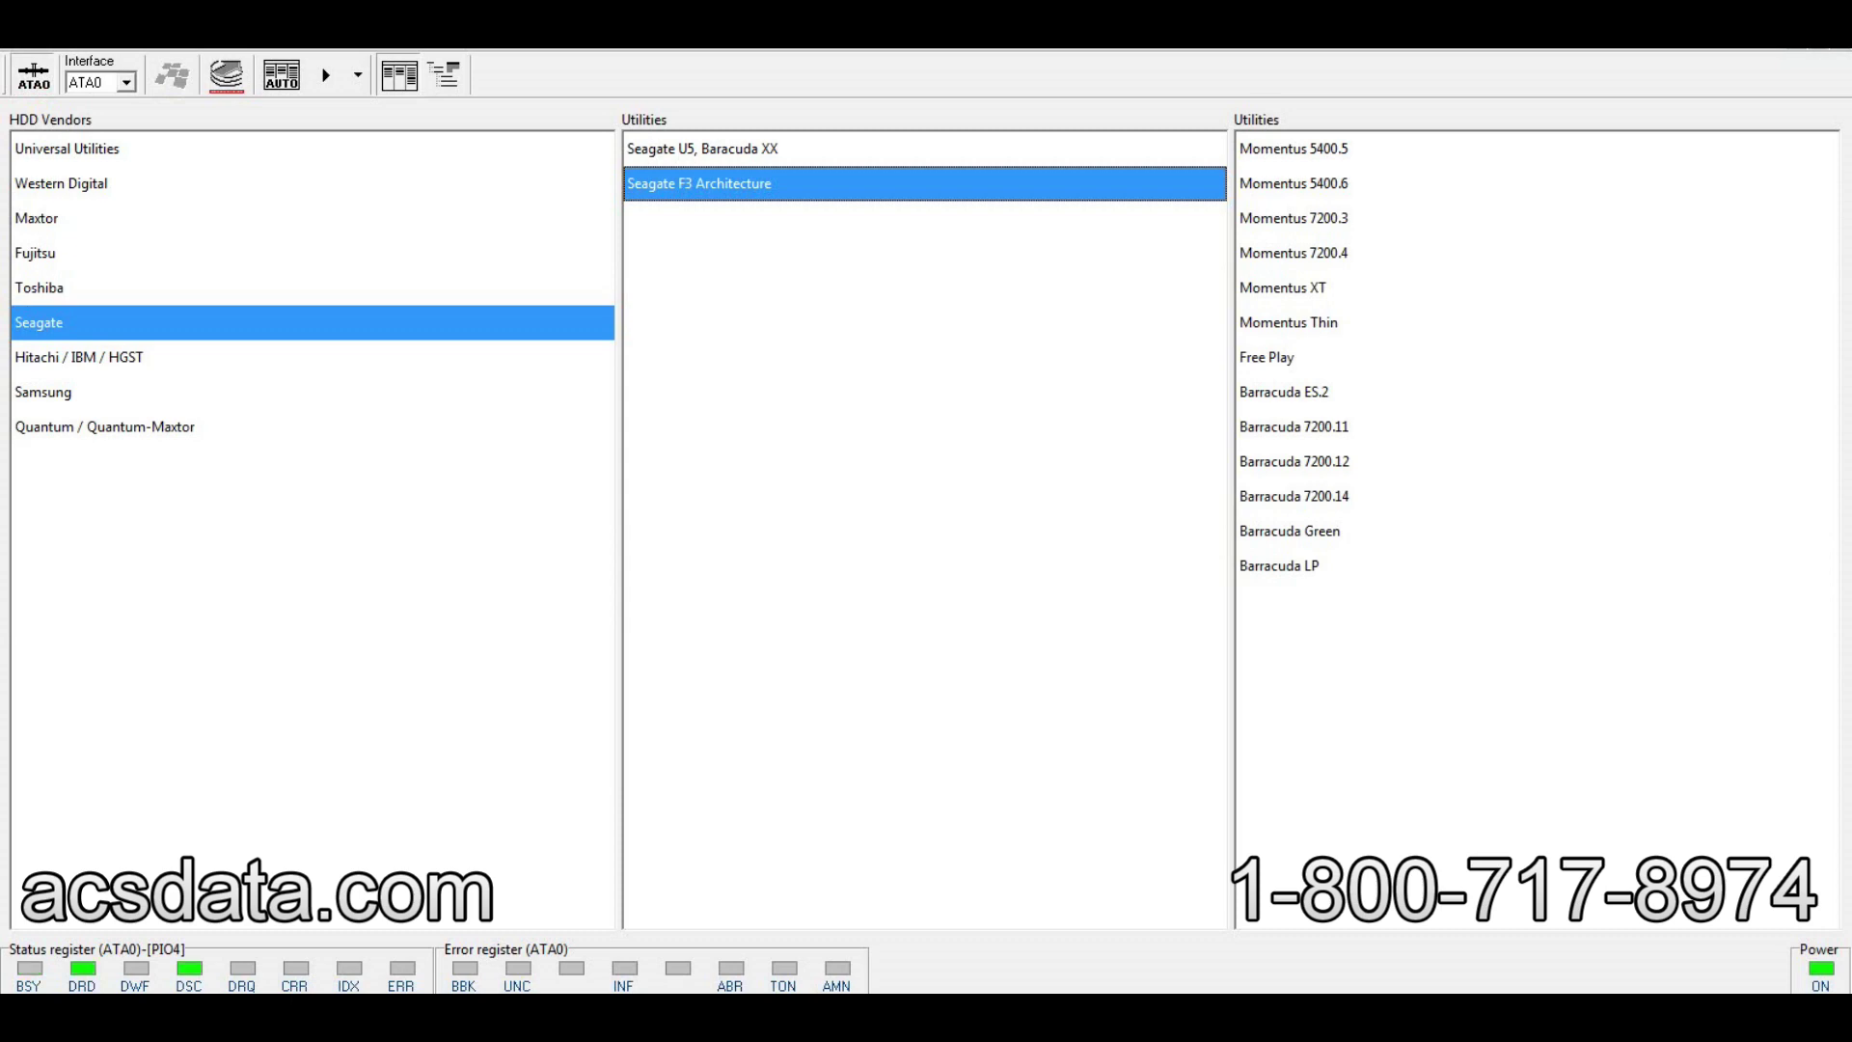
{"action": "key", "text": "Return"}
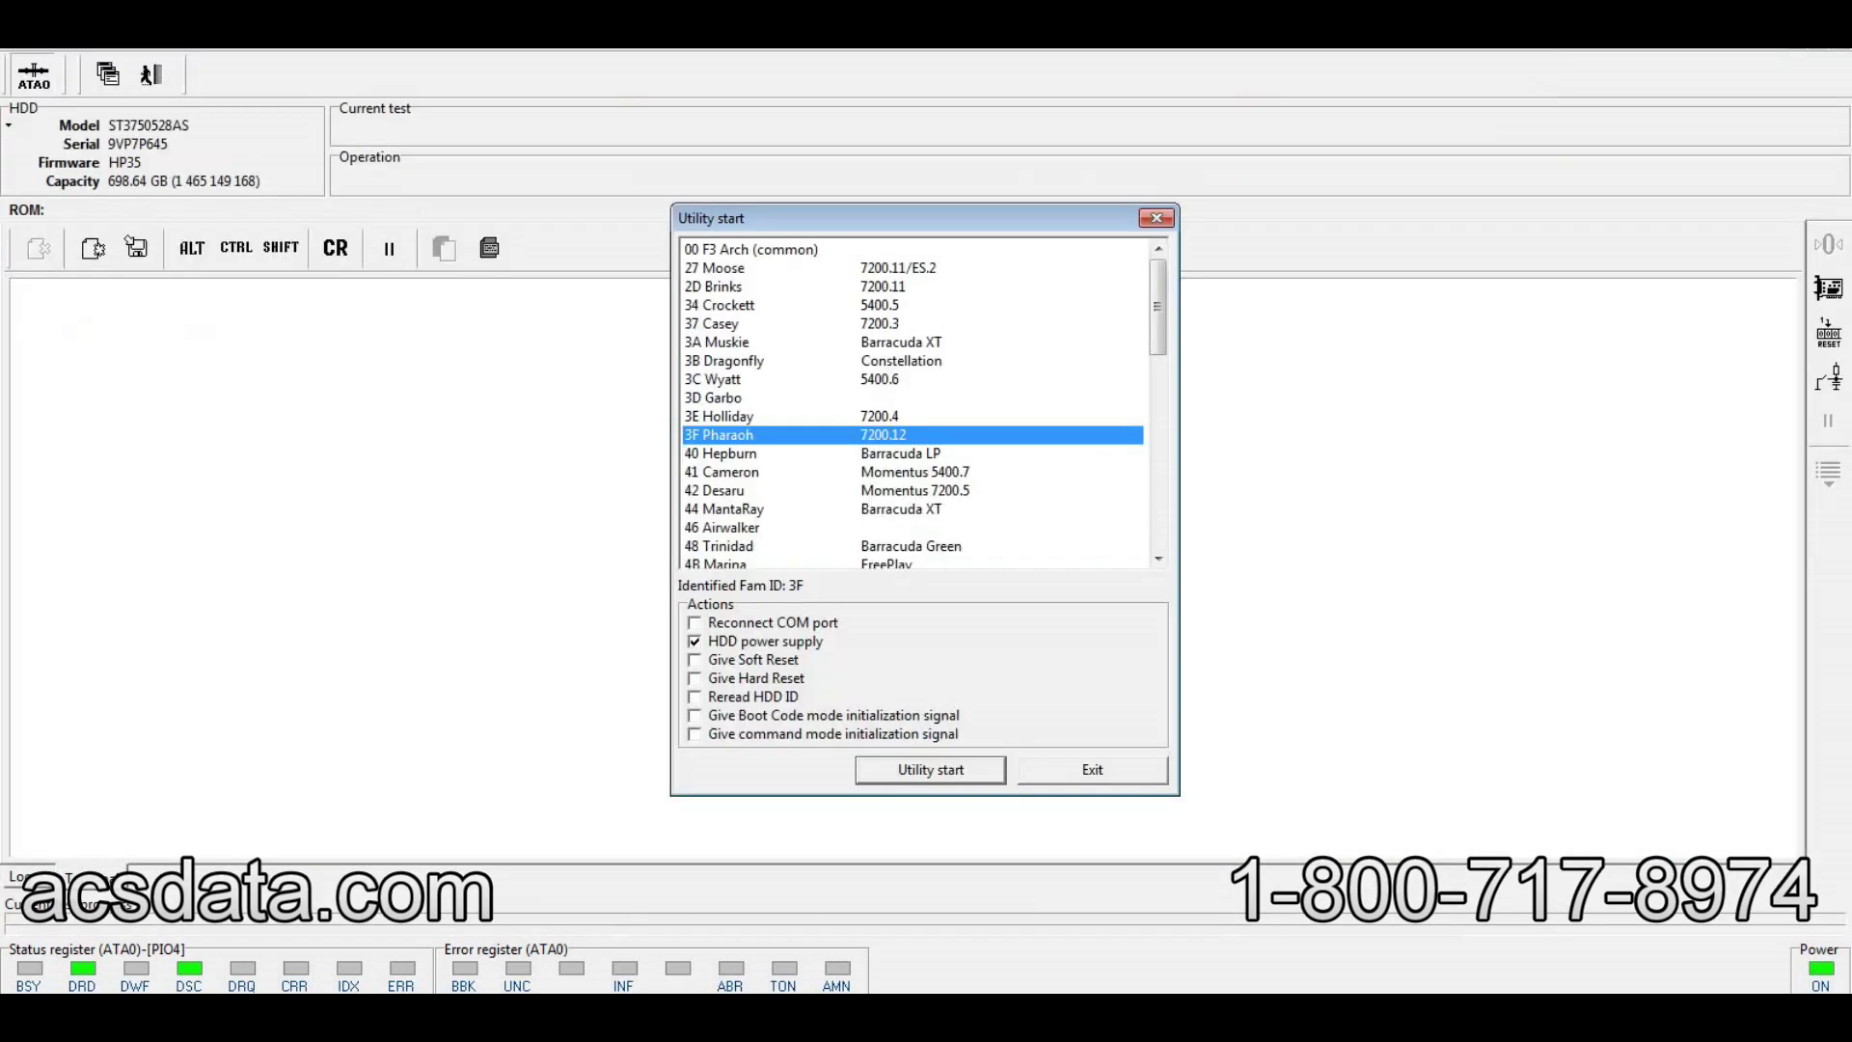
{"action": "key", "text": "Return"}
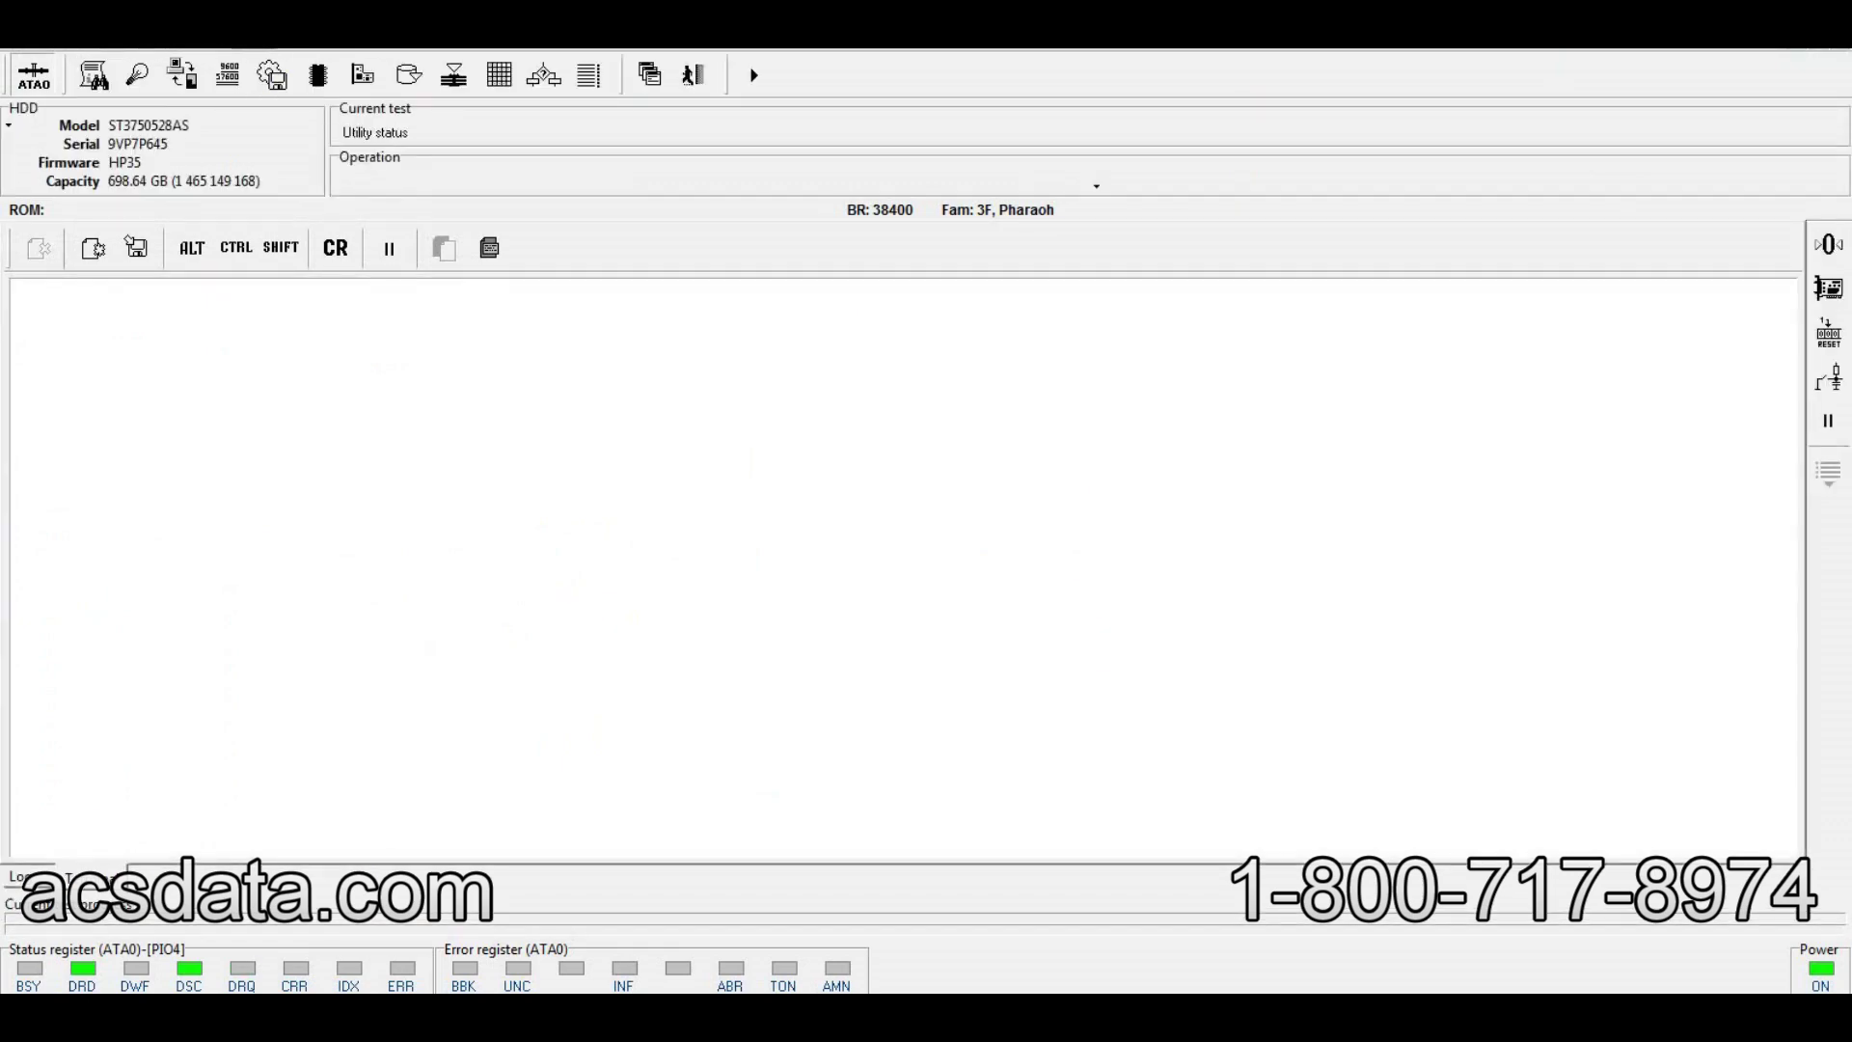
{"action": "left_click", "coordinate": [253, 40]}
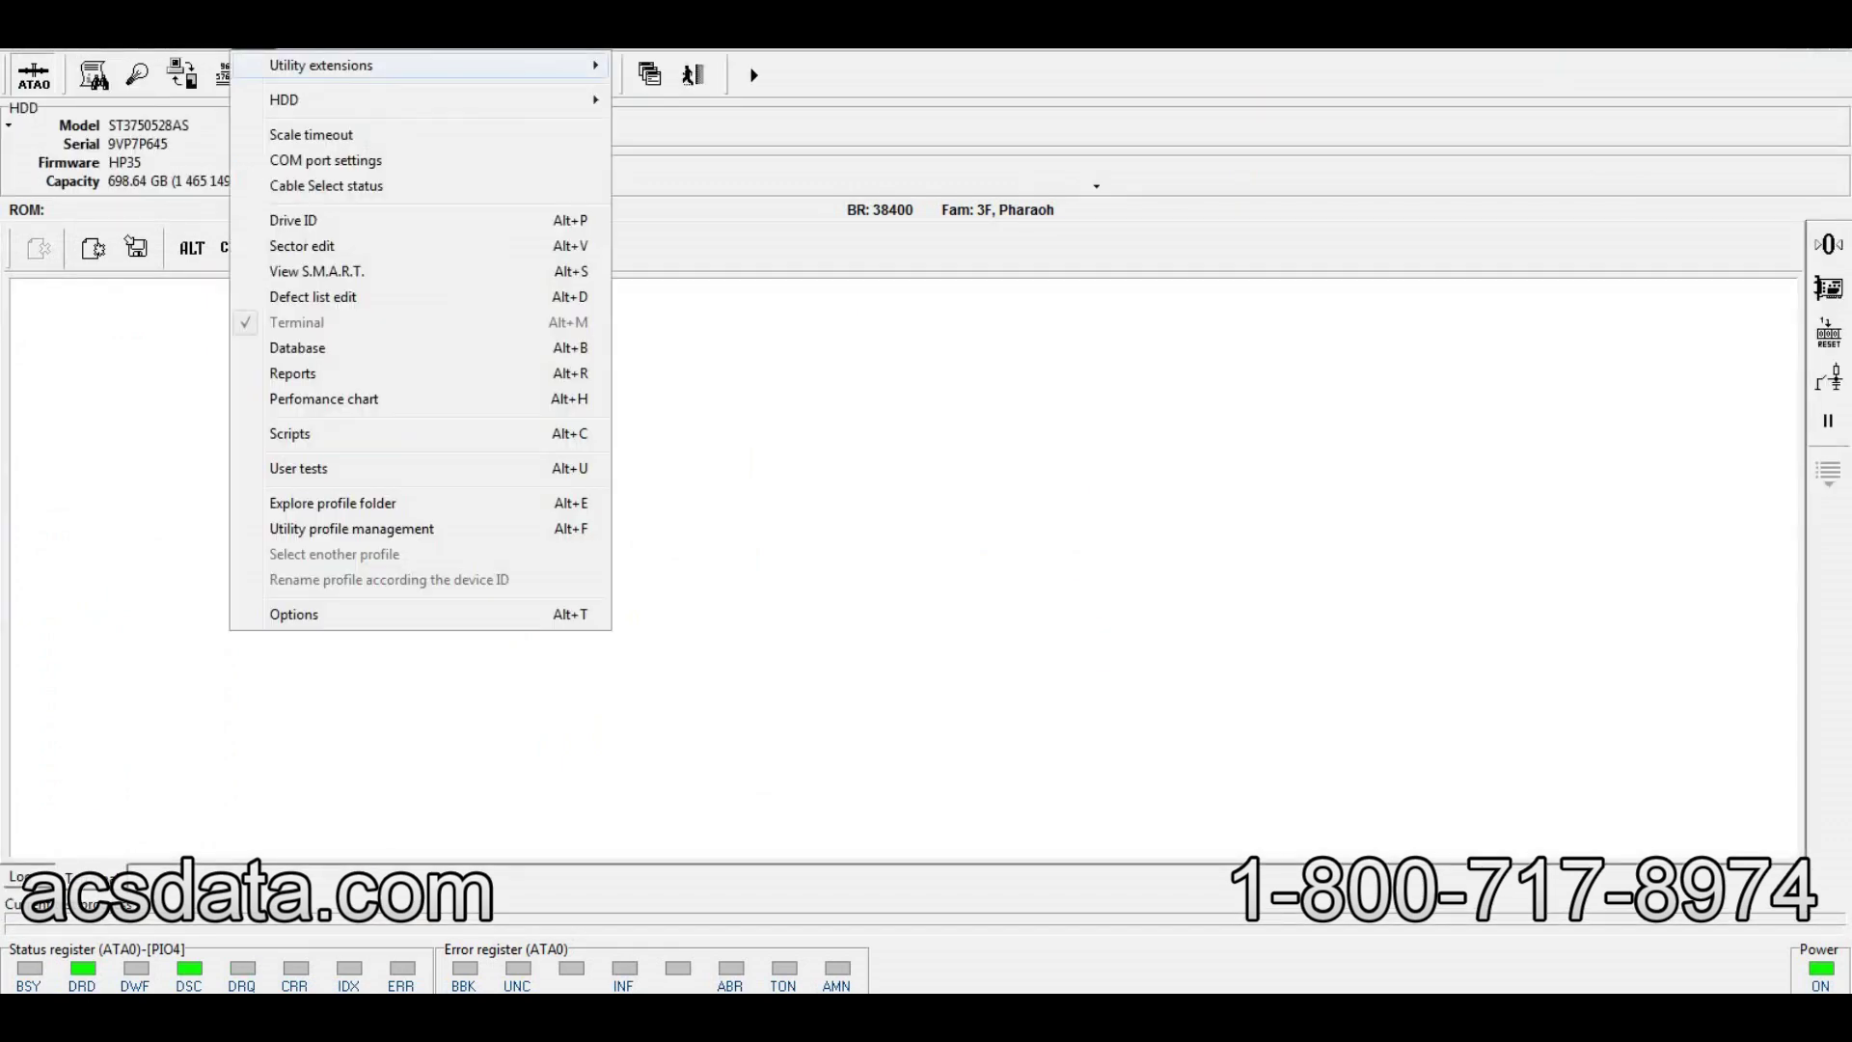
{"action": "left_click", "coordinate": [116, 41]}
{"action": "left_click", "coordinate": [395, 40]}
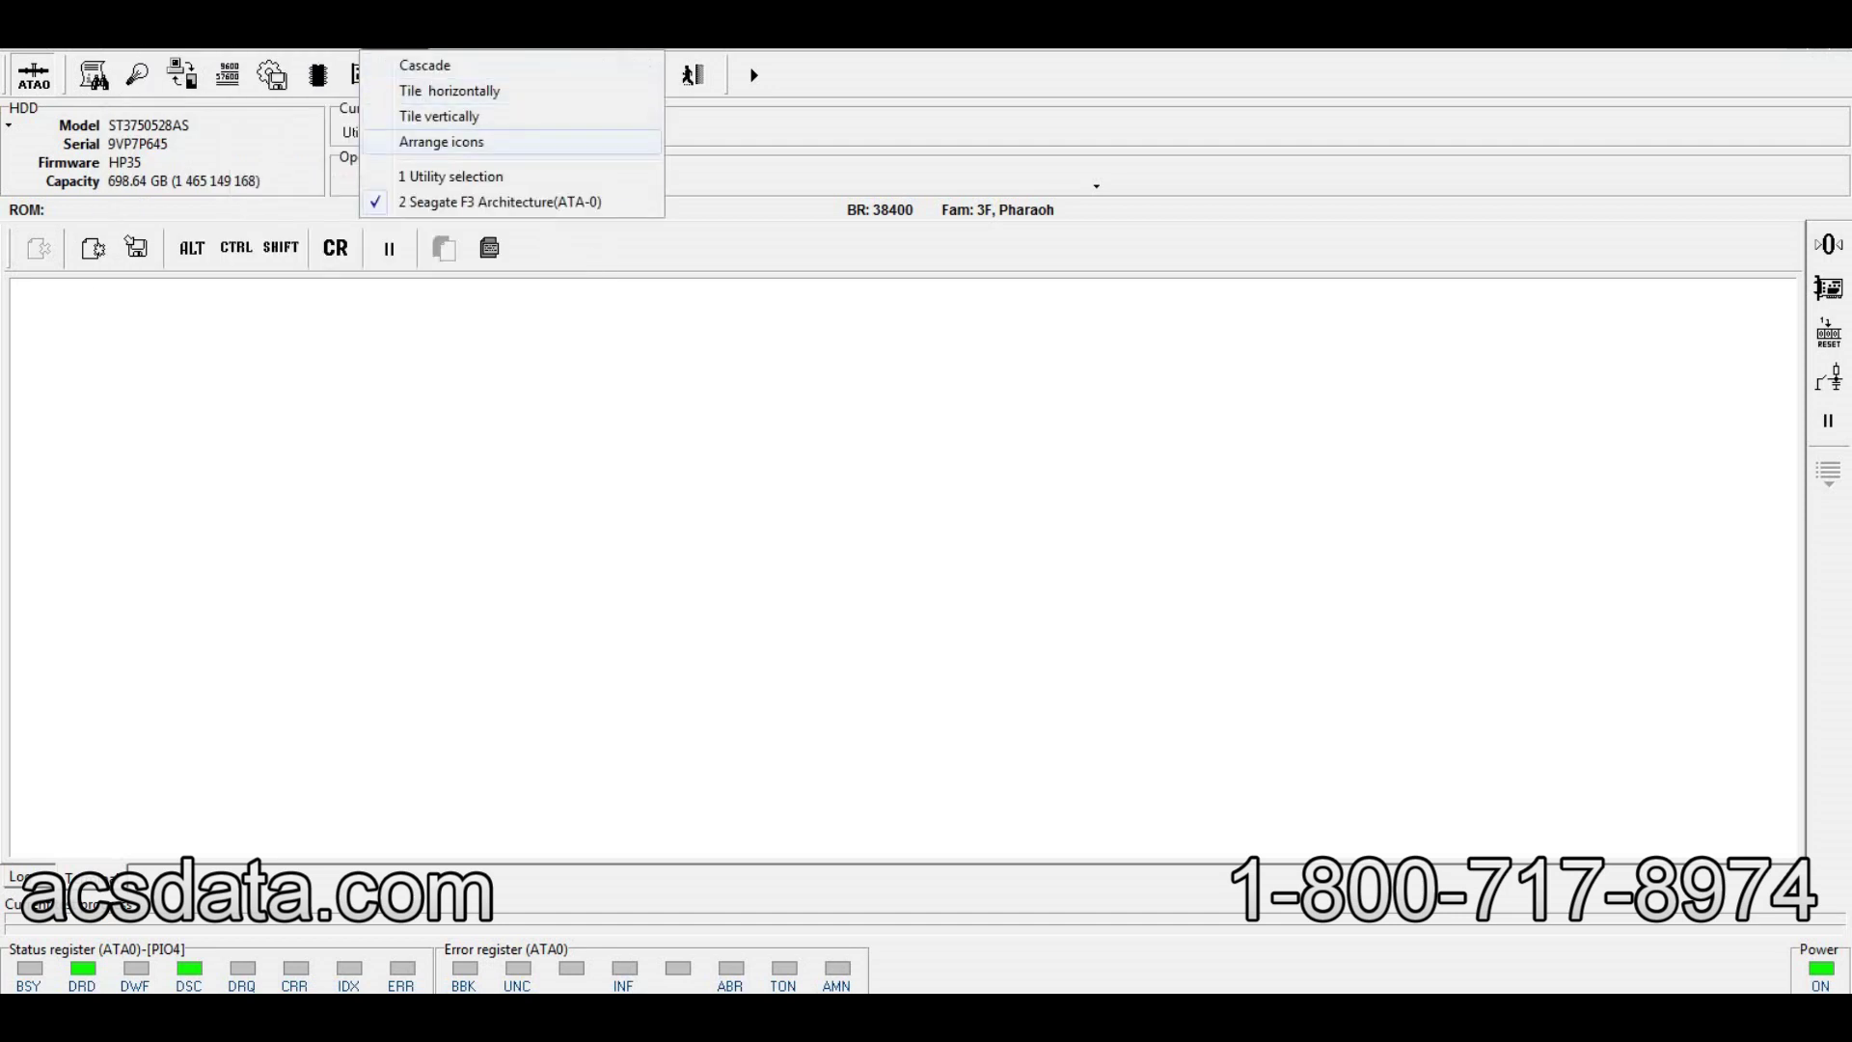
Open Data Extractor from the utility selection and create a task in folder 750 with source PC3000 ATA0, keeping the default initialization settings
{"action": "left_click", "coordinate": [454, 176]}
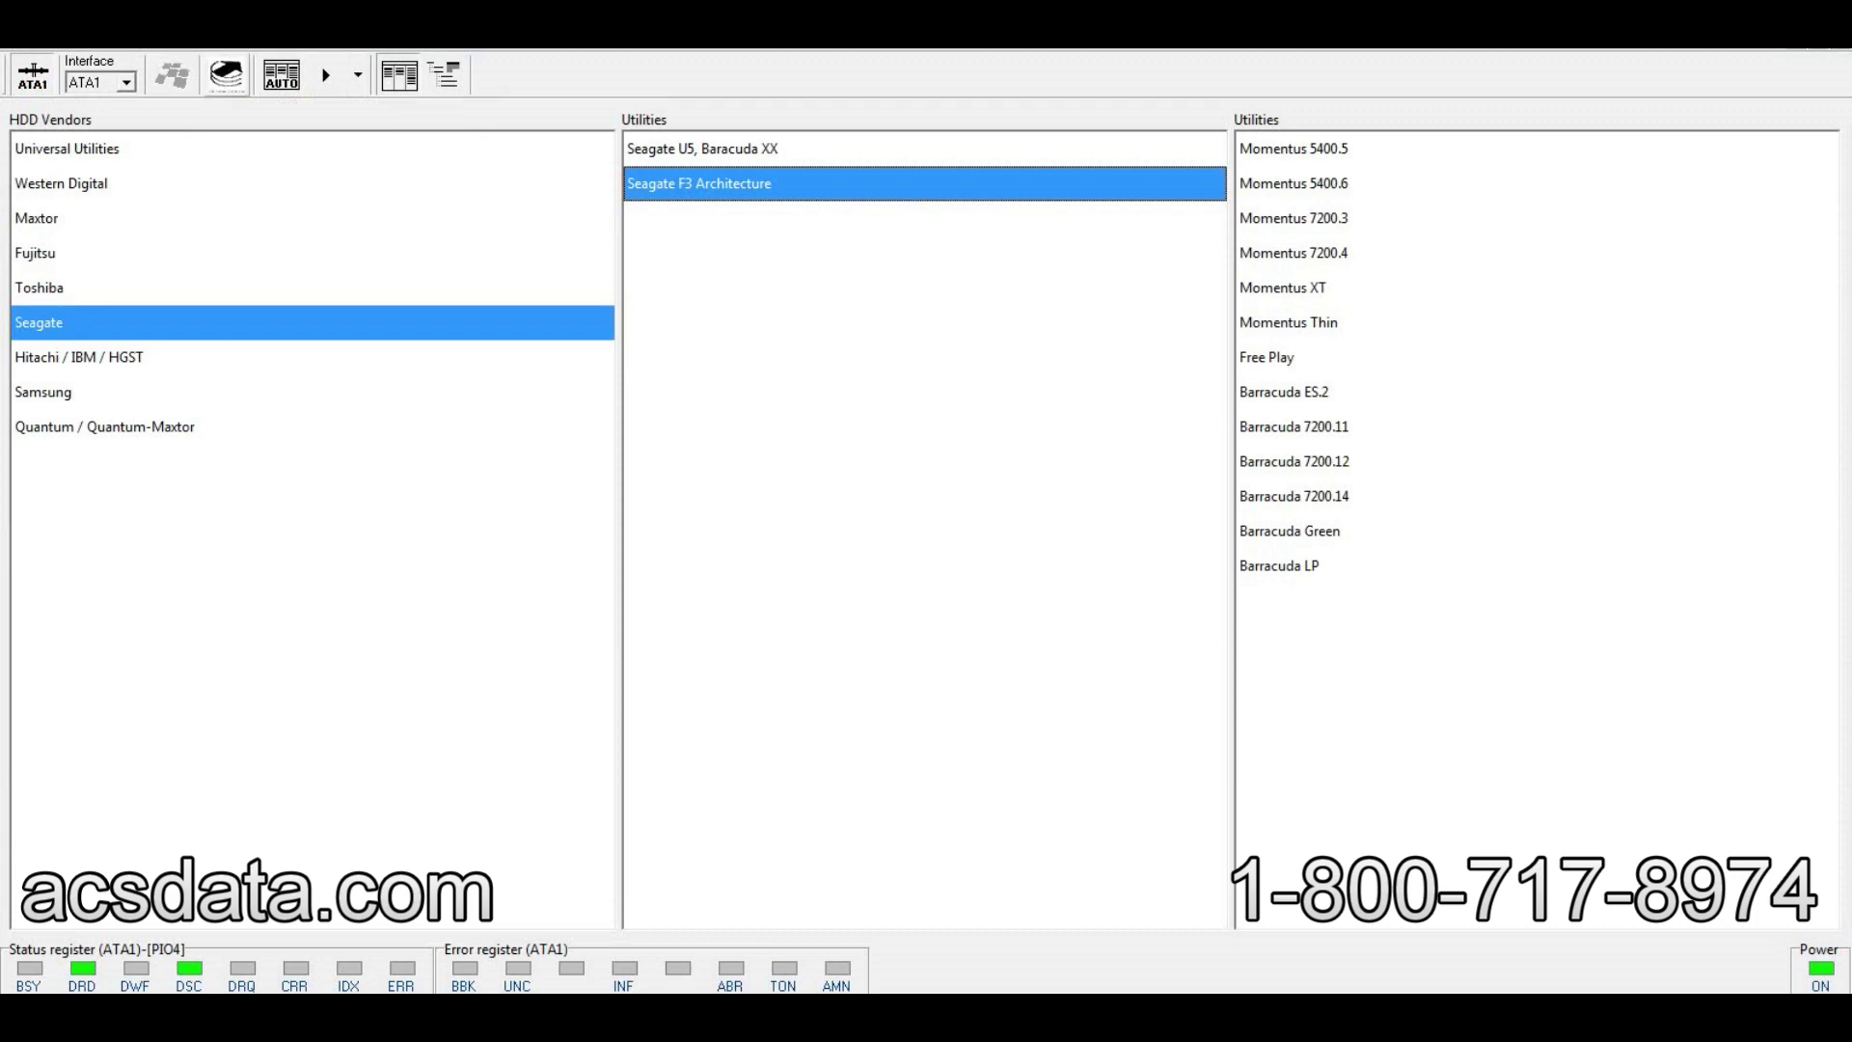
{"action": "left_click", "coordinate": [227, 76]}
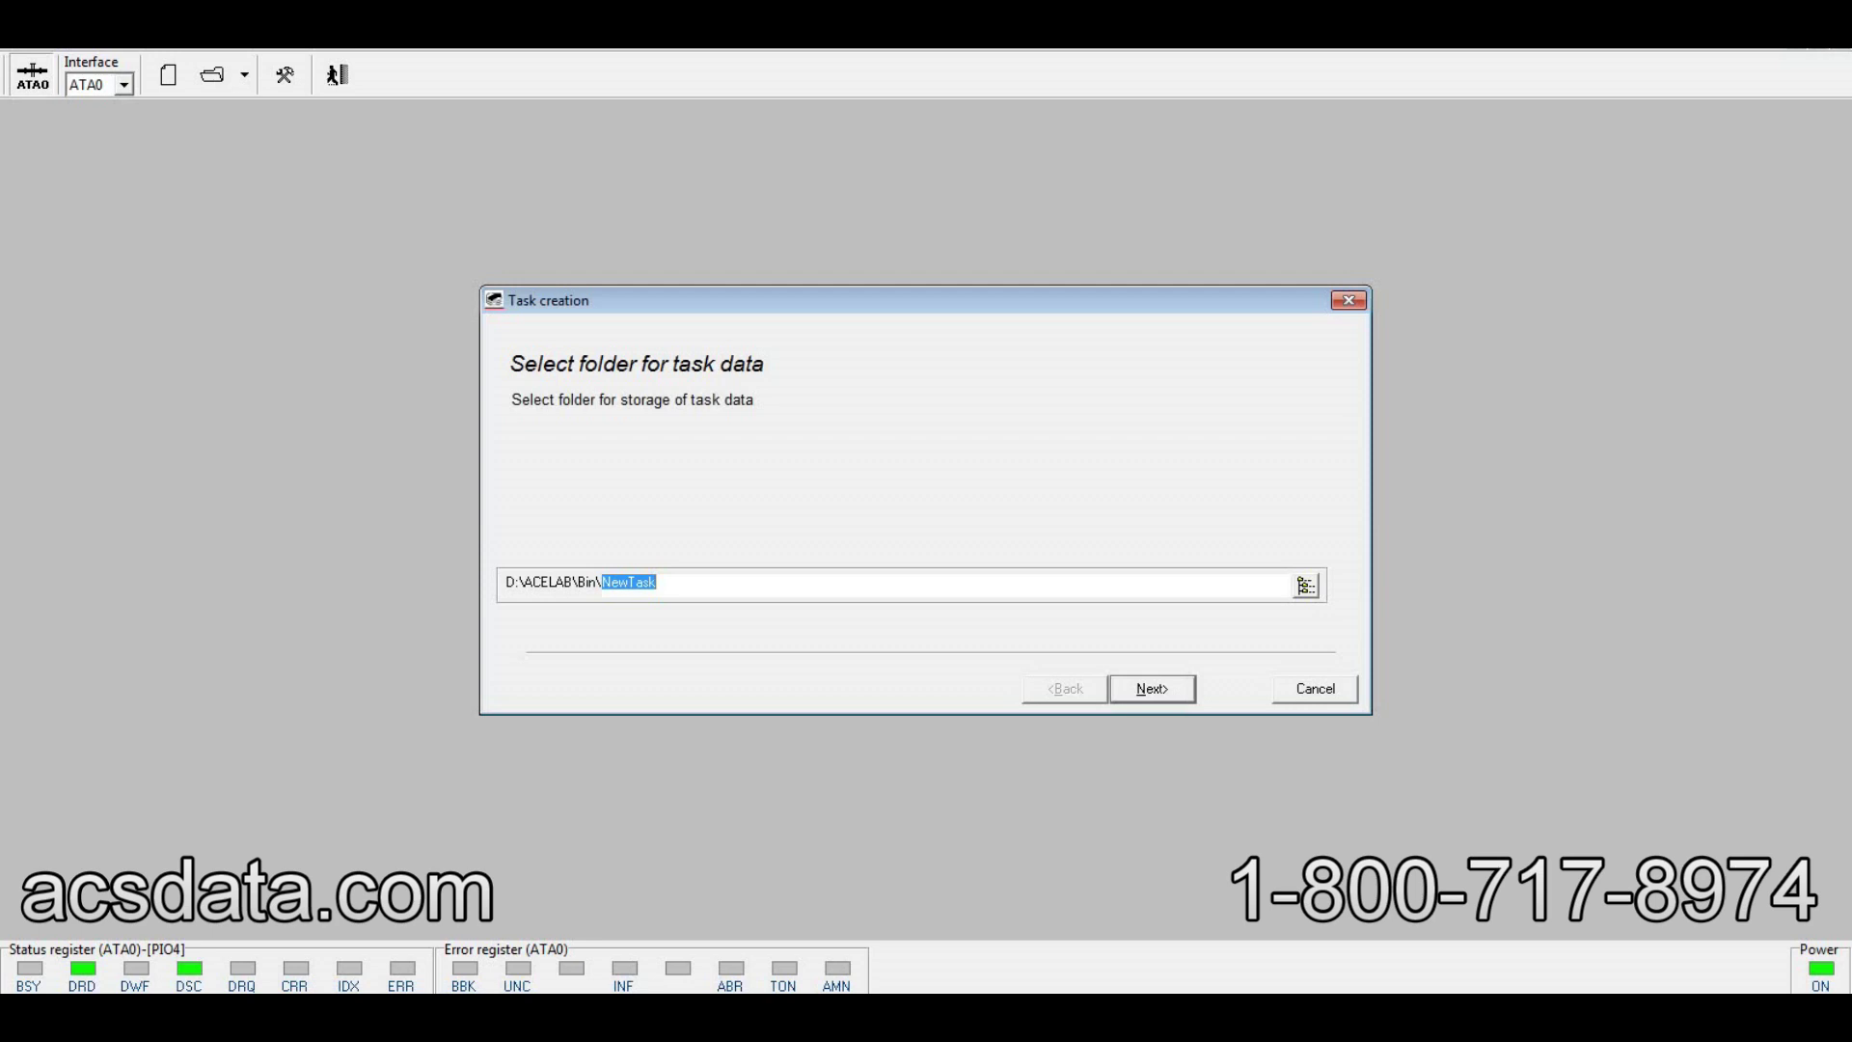
{"action": "type", "text": "750"}
{"action": "key", "text": "Return"}
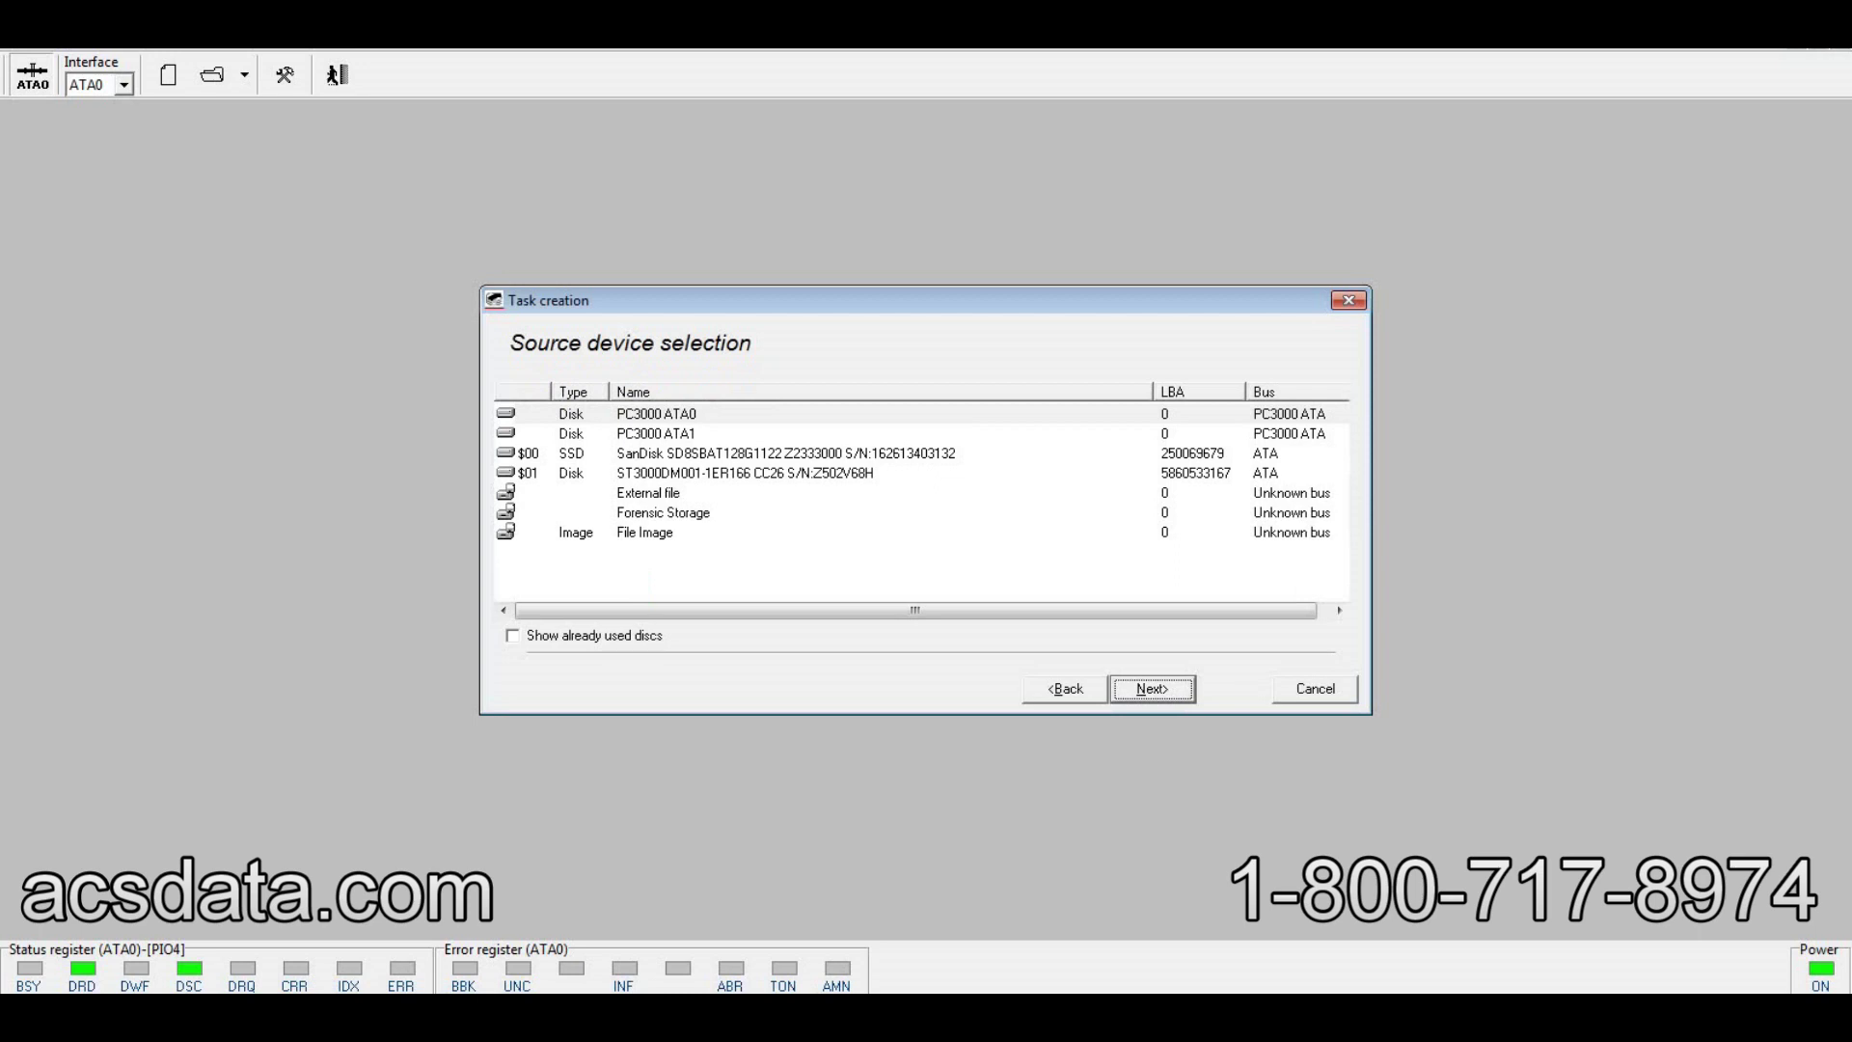
{"action": "key", "text": "Return"}
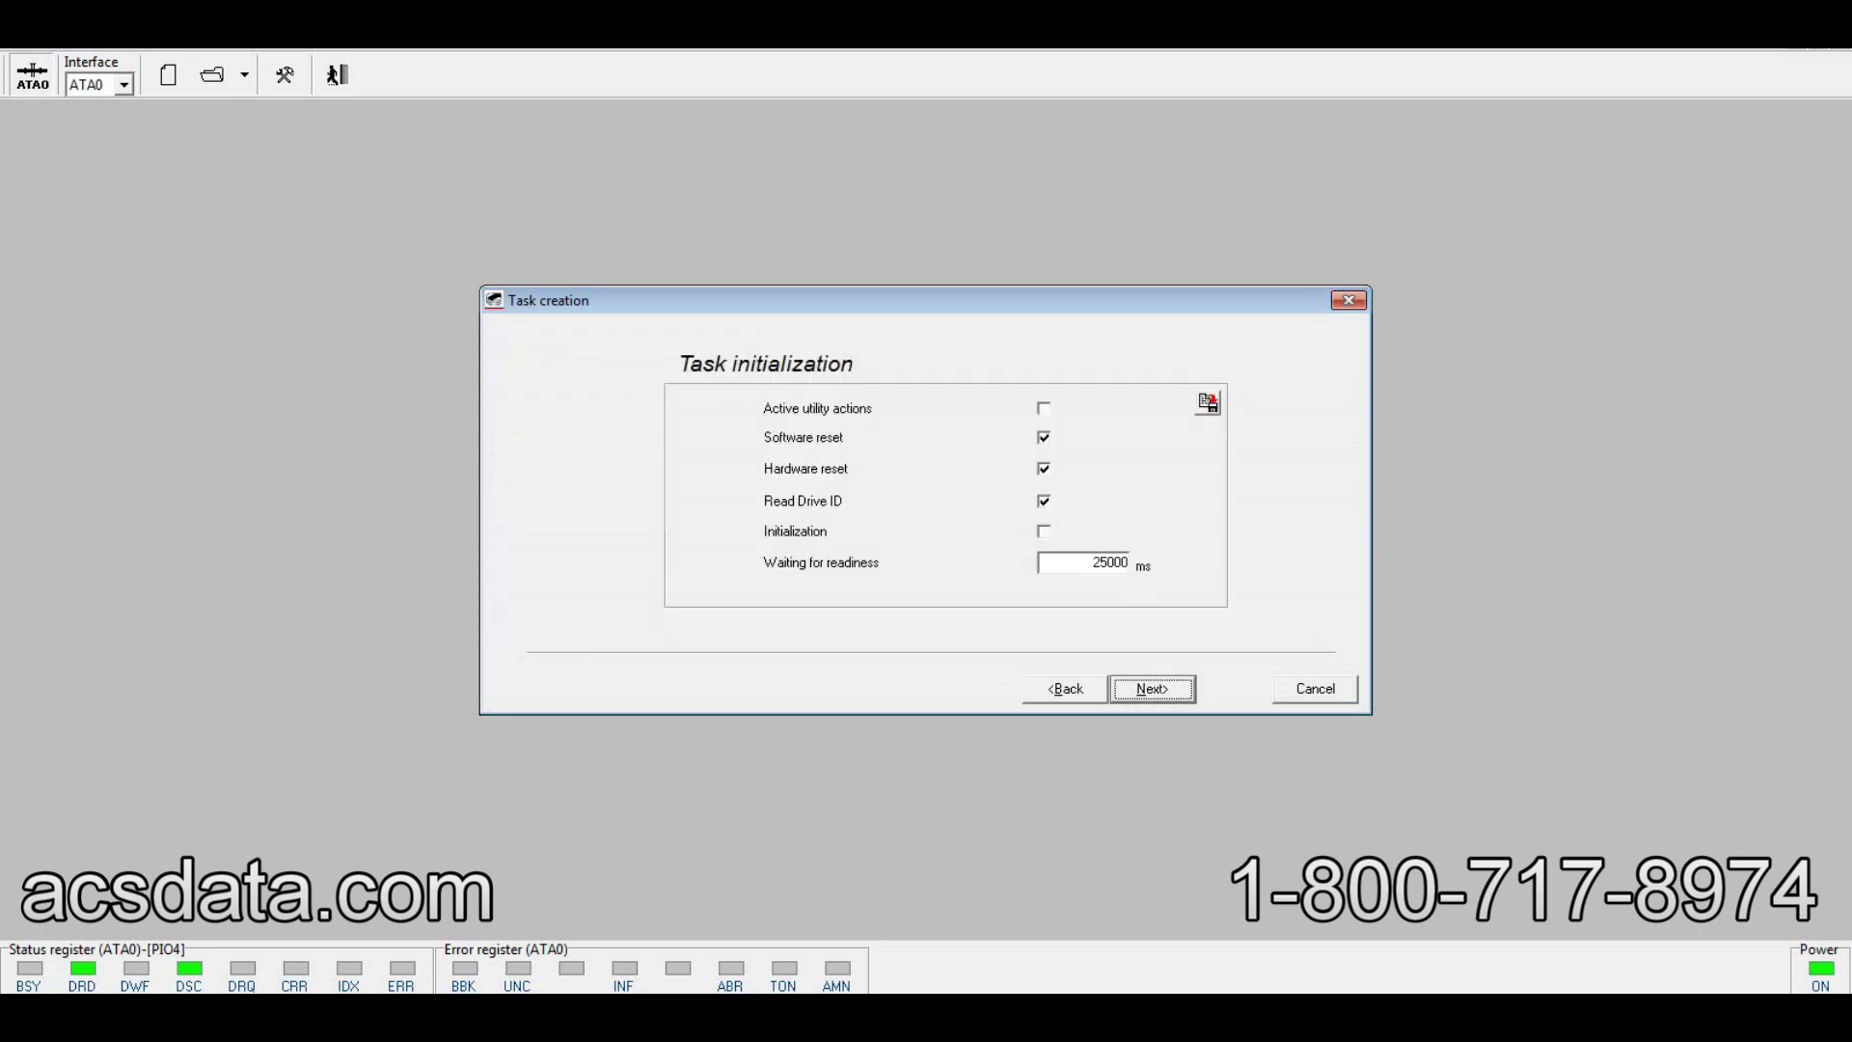
{"action": "key", "text": "Return"}
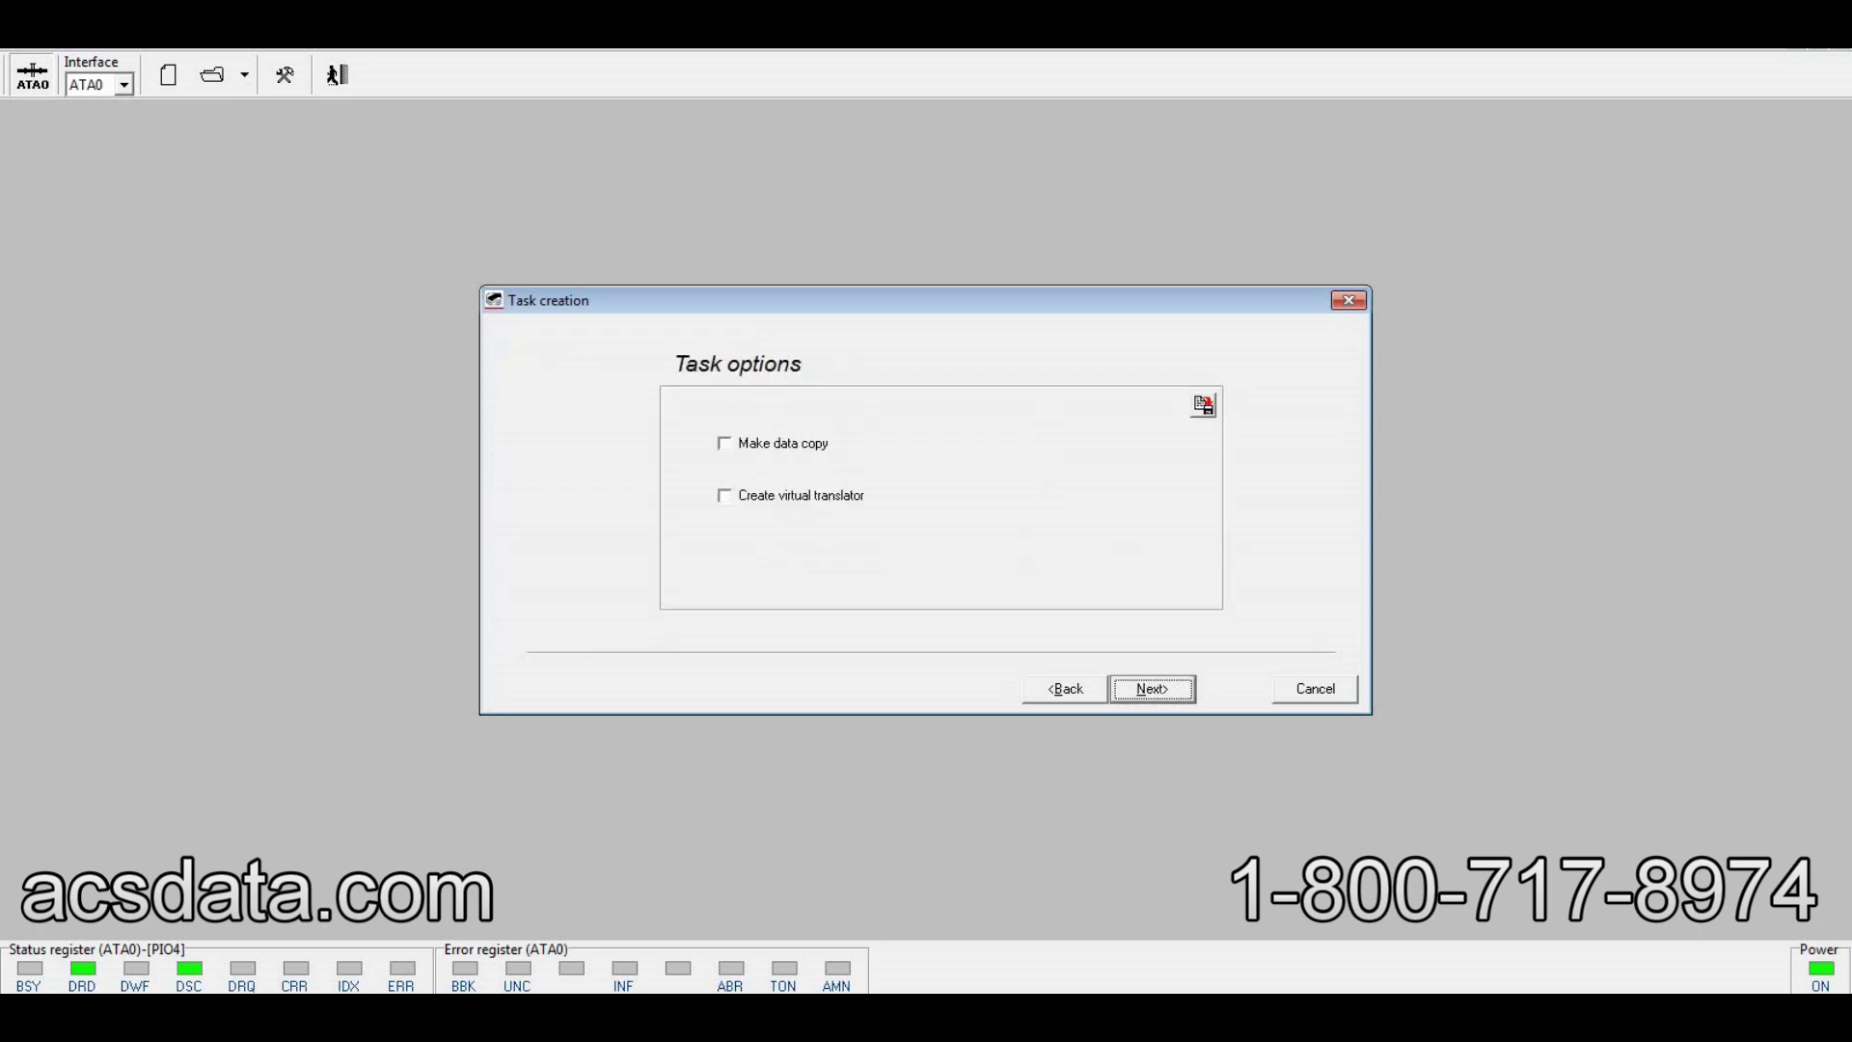
Set the task to make a data copy to PC3000 ATA1 with map type List of ranges, and start copying
{"action": "left_click", "coordinate": [724, 443]}
{"action": "key", "text": "Return"}
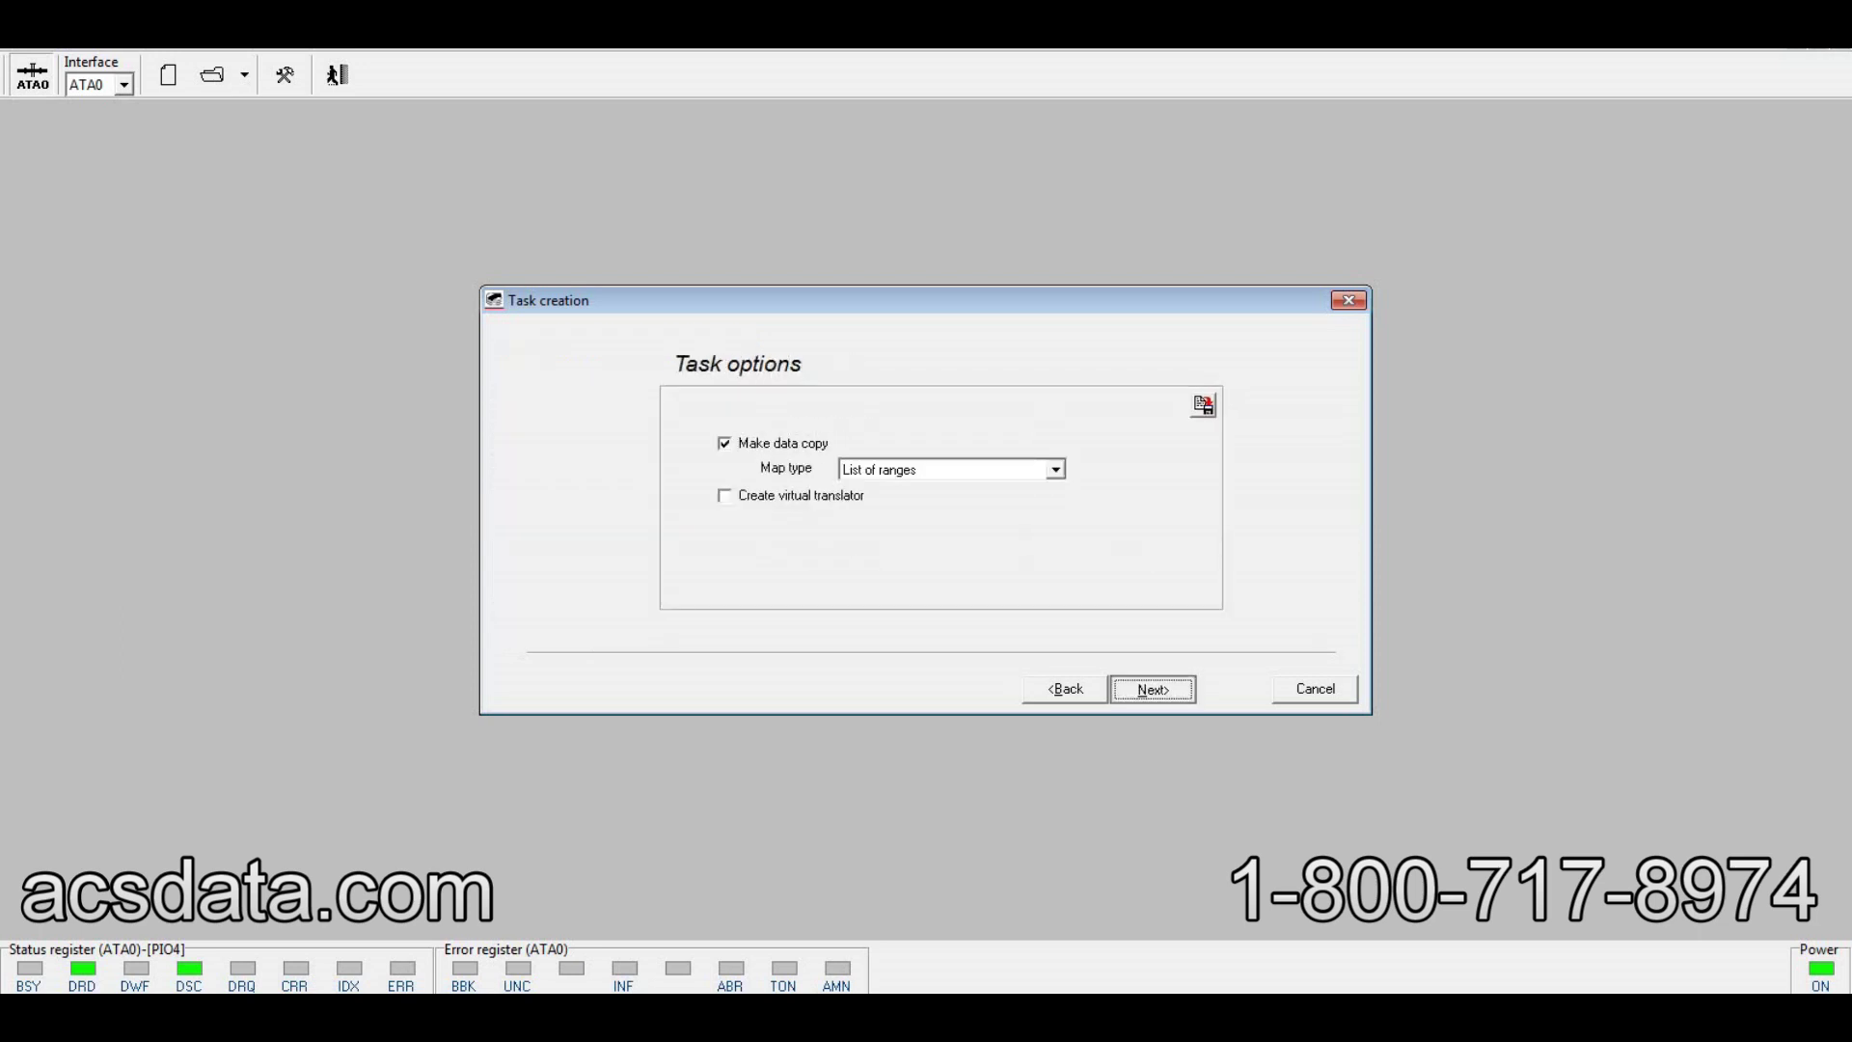
{"action": "left_click", "coordinate": [667, 422]}
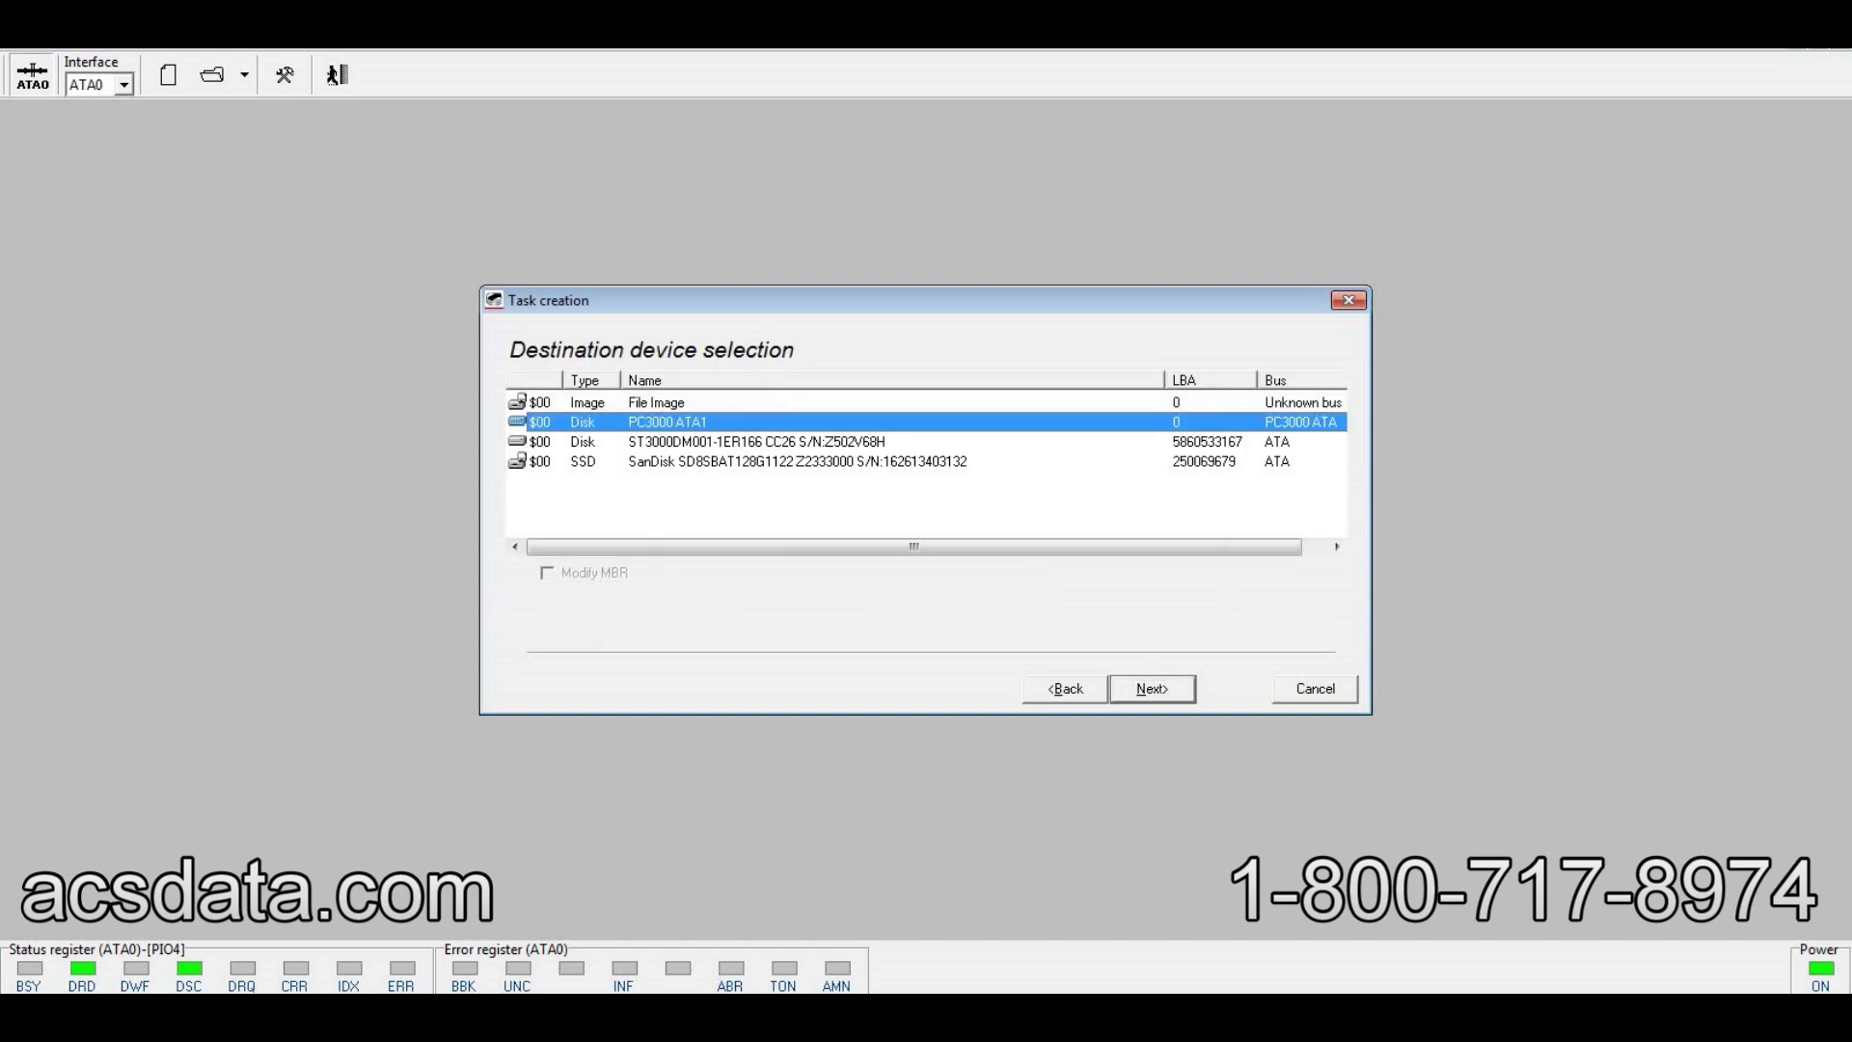
{"action": "key", "text": "Return"}
{"action": "key", "text": "Return"}
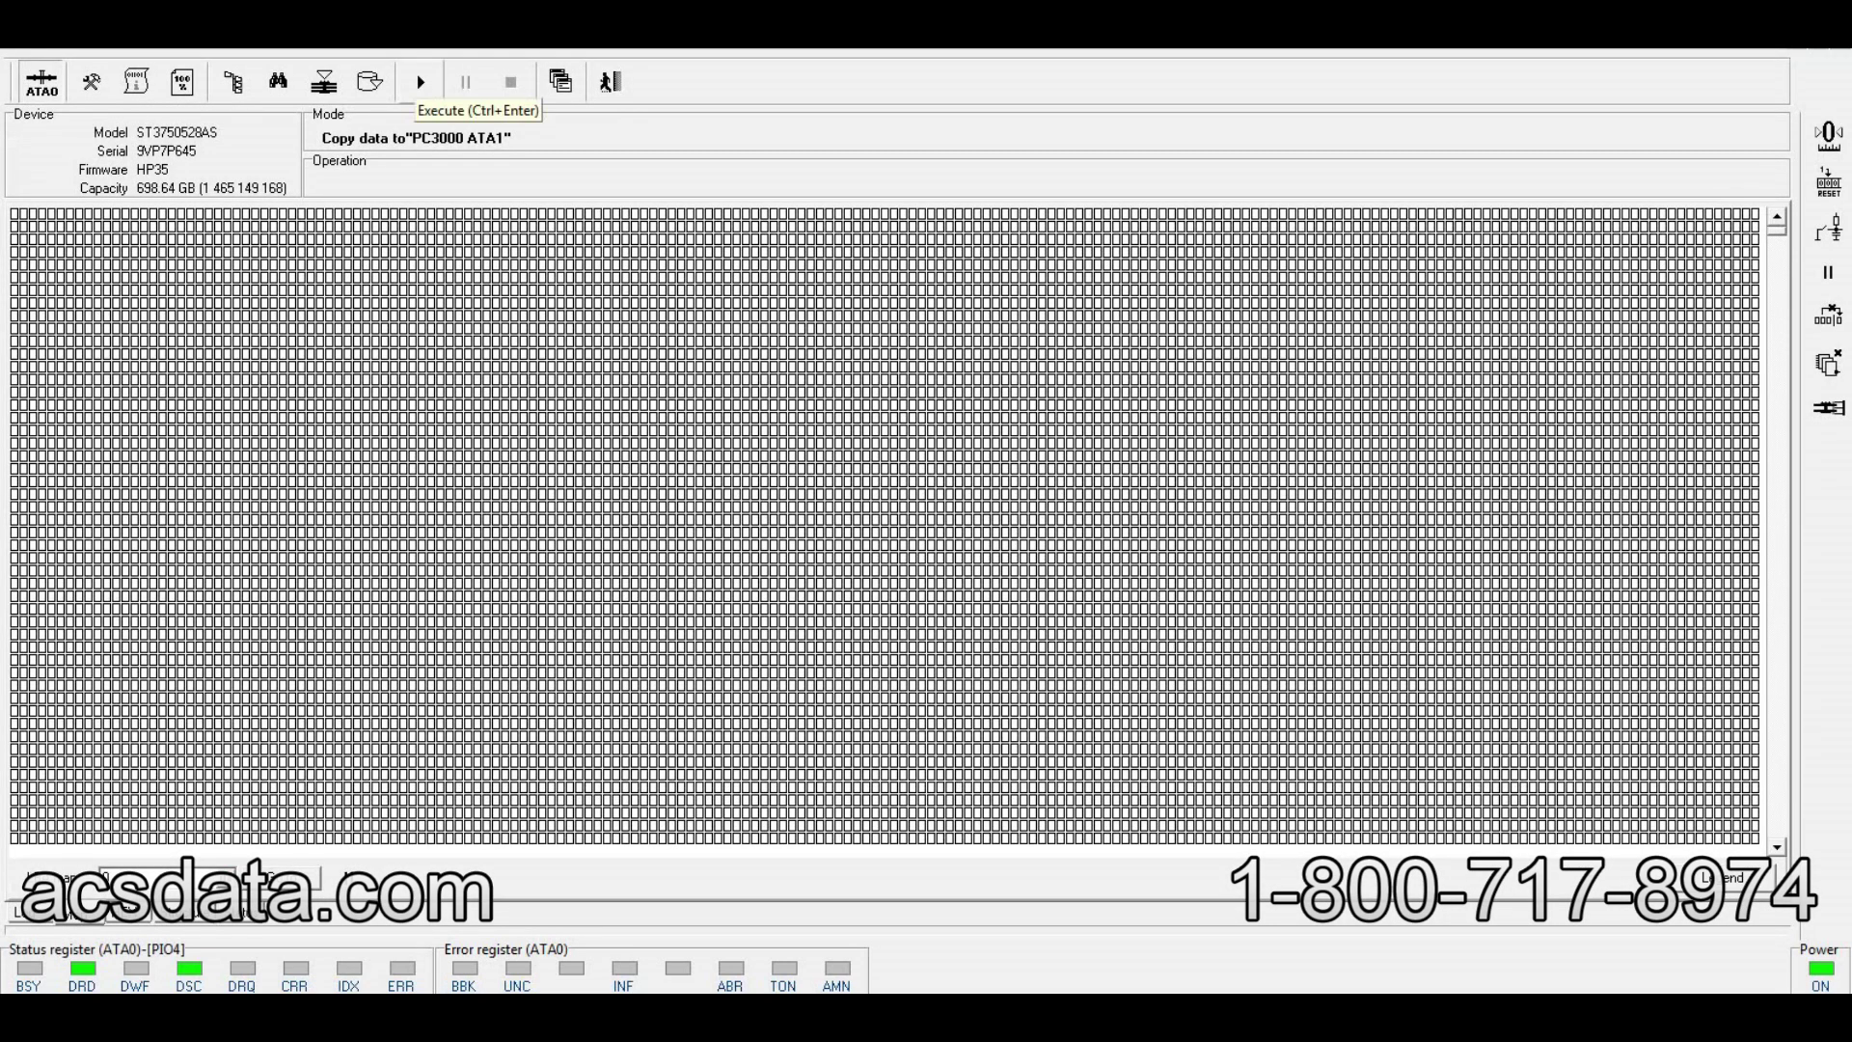
{"action": "left_click", "coordinate": [420, 82]}
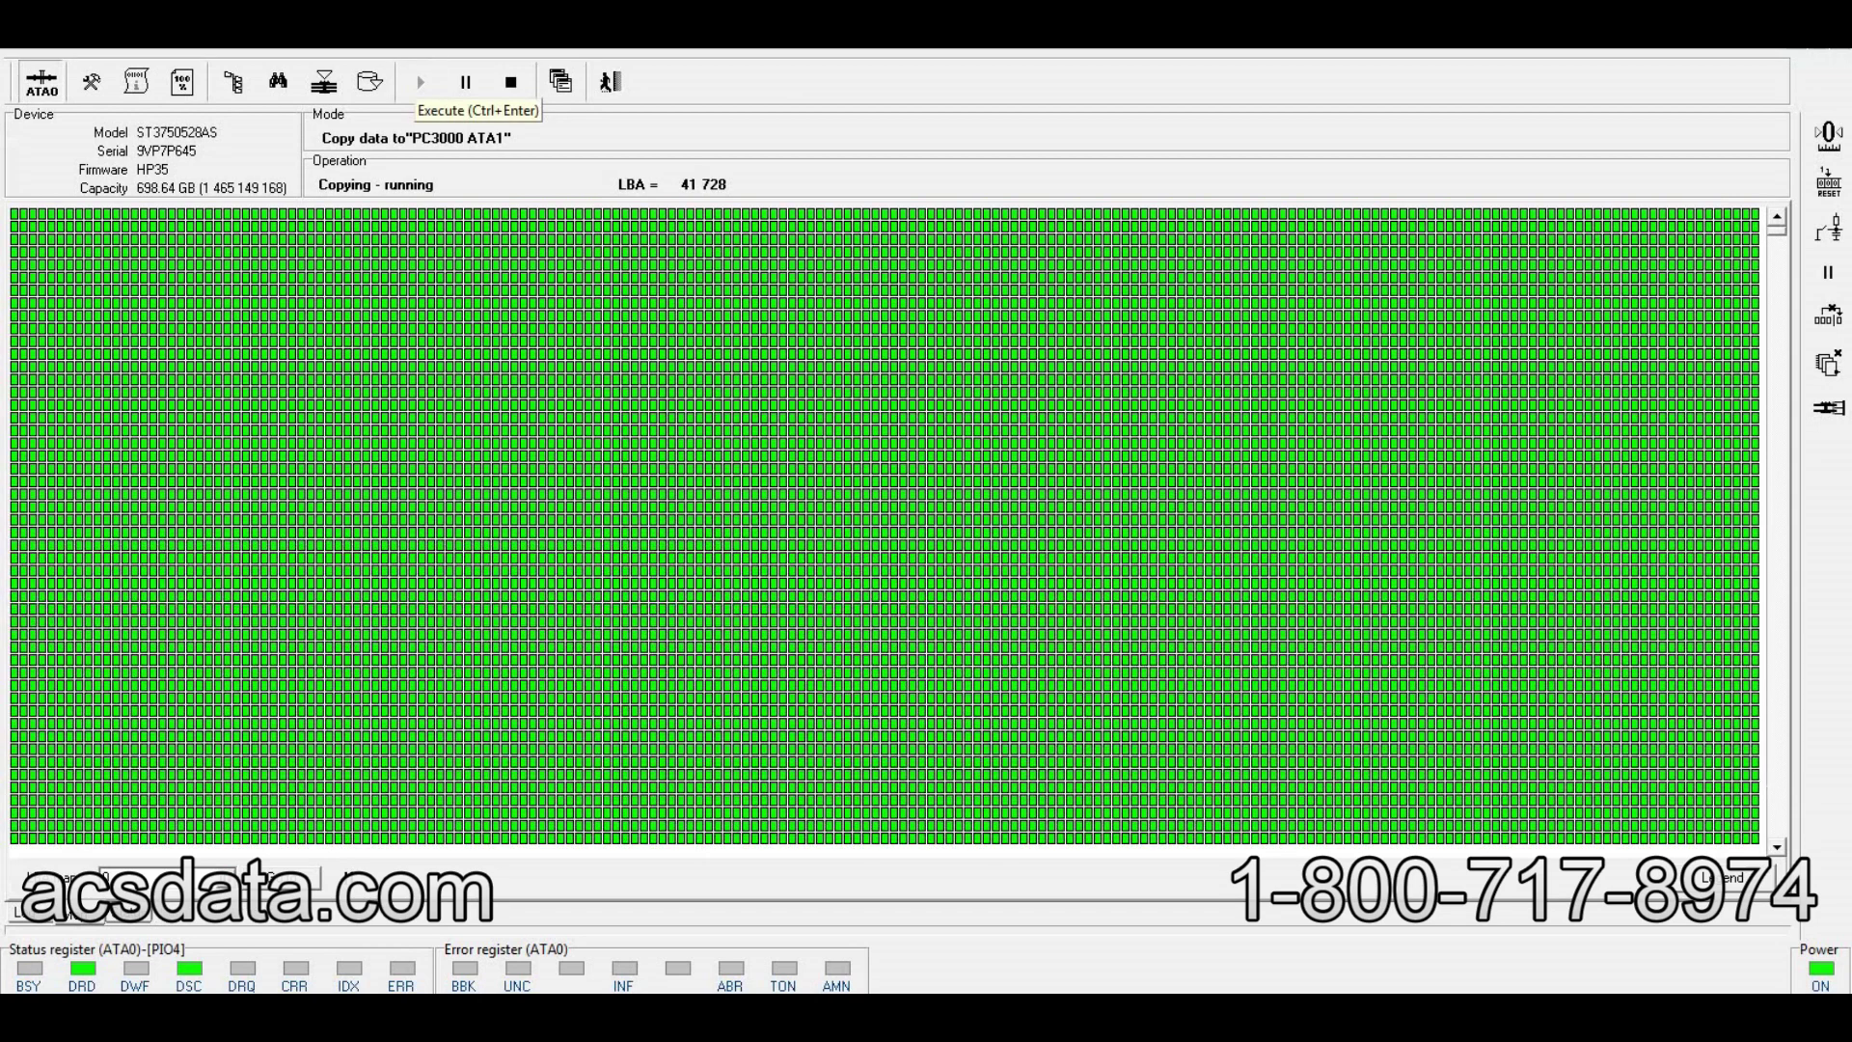